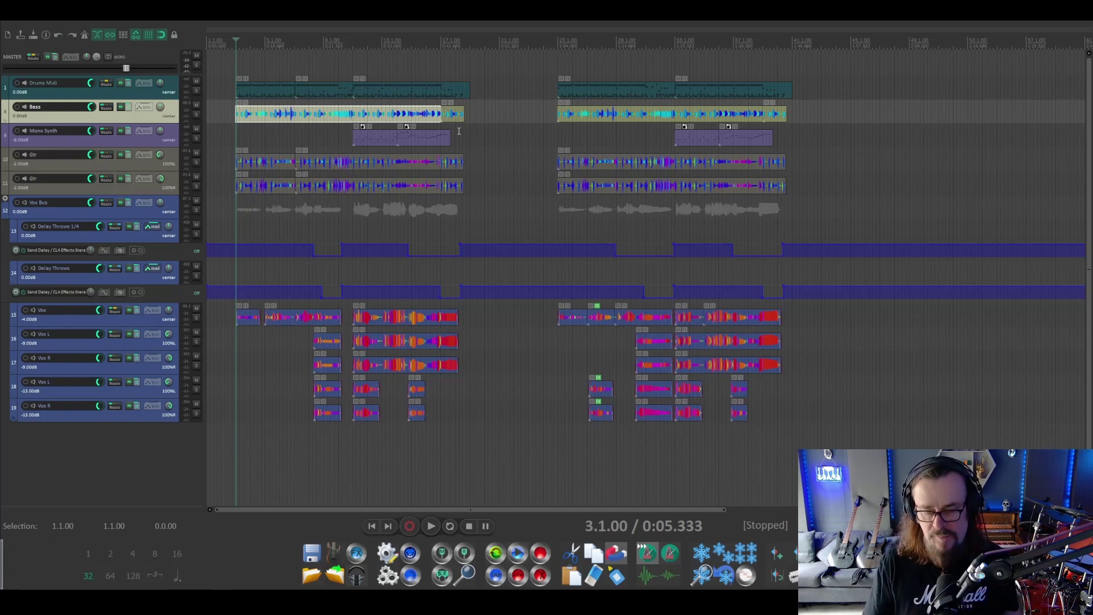
Listen to the song from bar 3, and audition the Mono Synth and Vox Bus in solo from bar 14.
{"action": "key", "text": "space"}
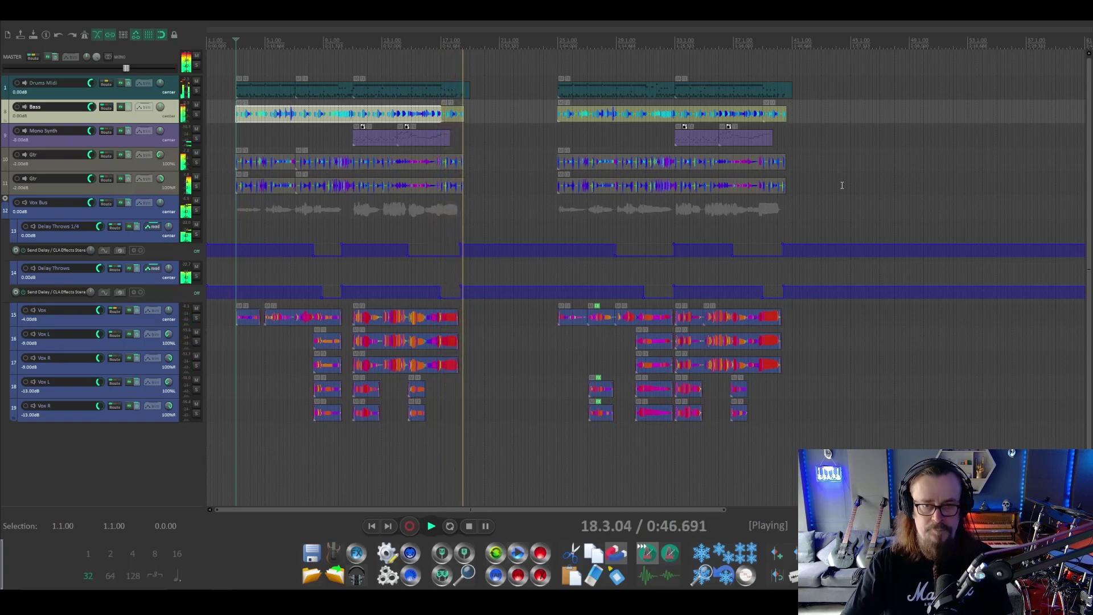
{"action": "key", "text": "space"}
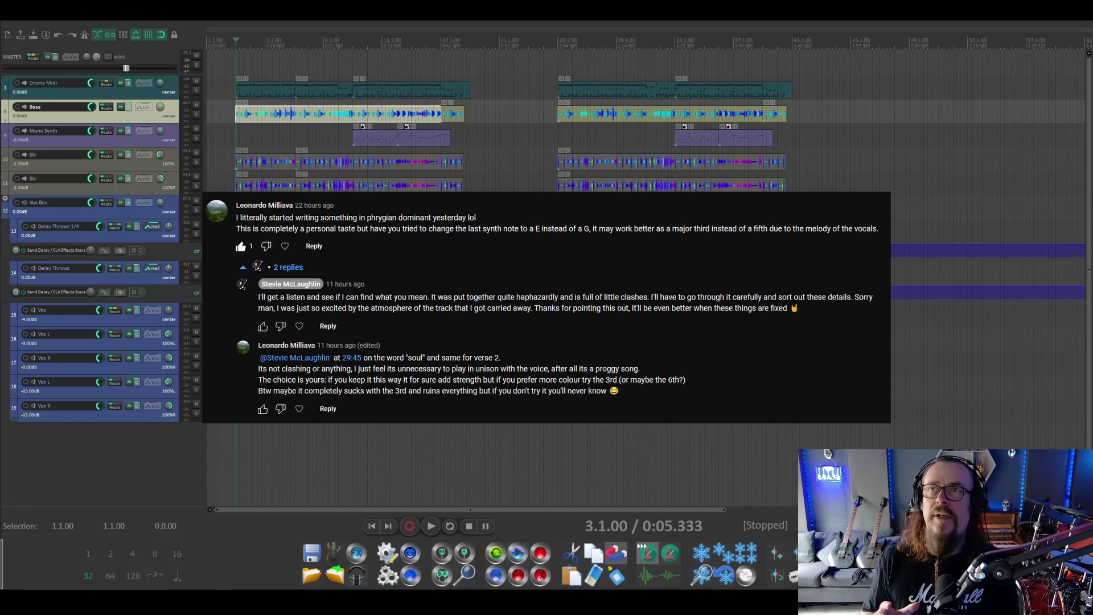
{"action": "left_click", "coordinate": [397, 47]}
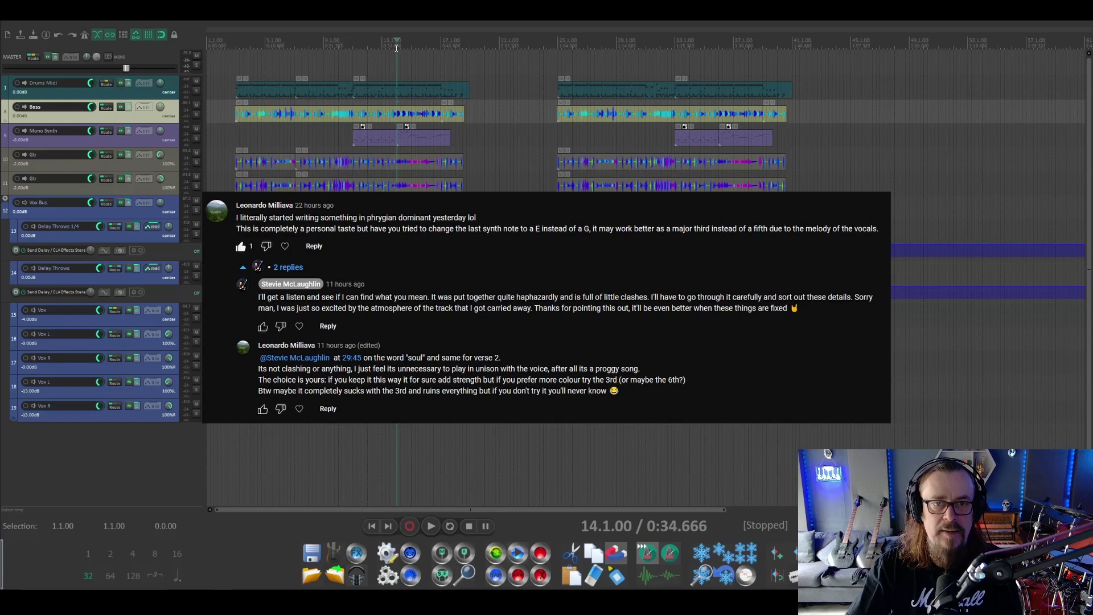
{"action": "left_click", "coordinate": [196, 140]}
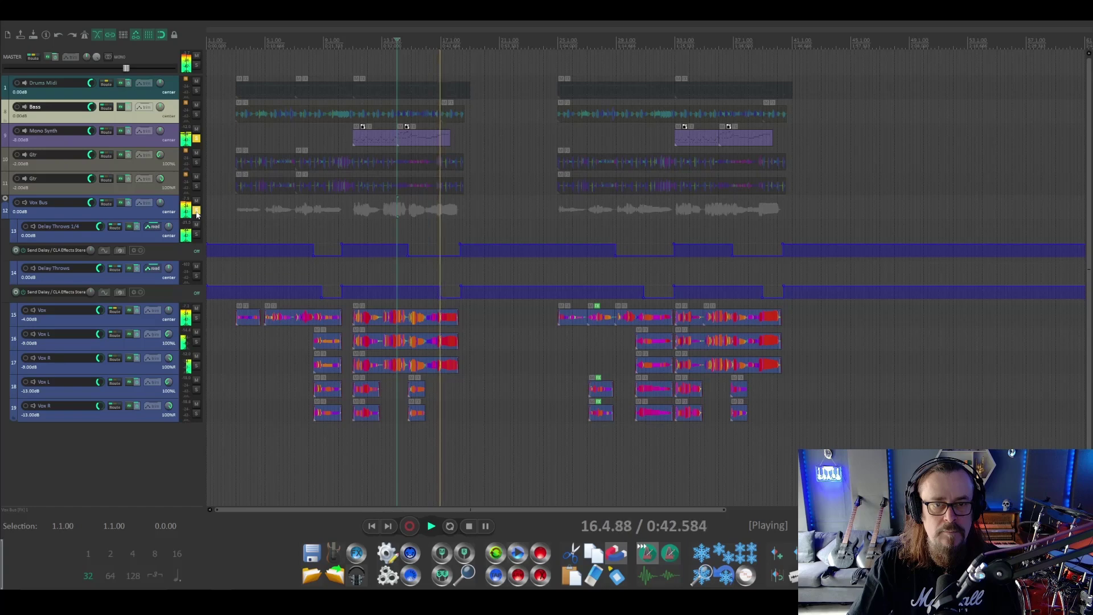
{"action": "key", "text": "space"}
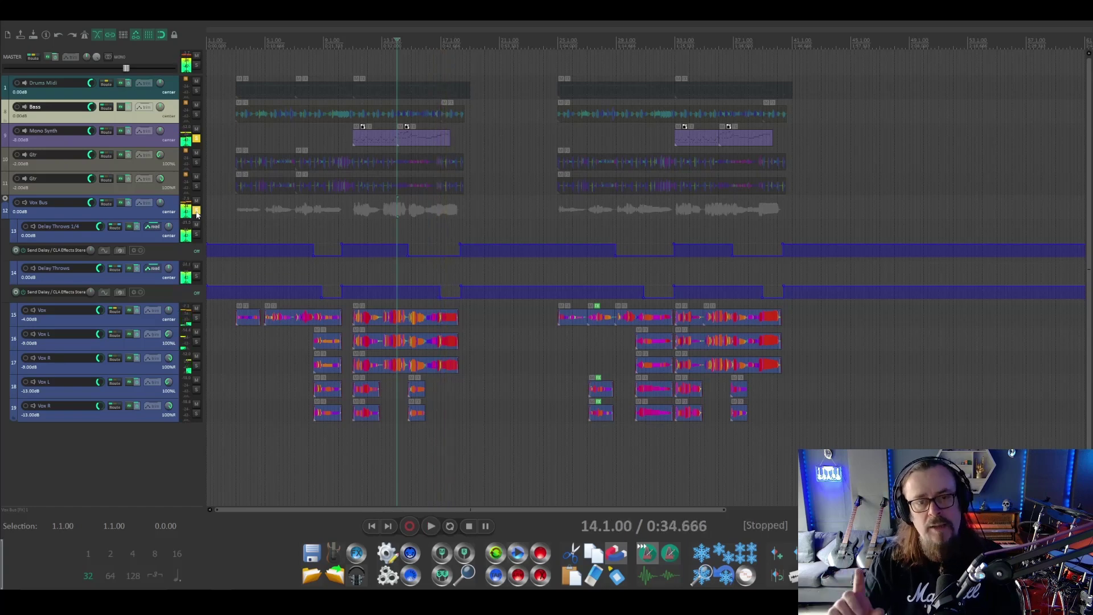
{"action": "left_click", "coordinate": [196, 212]}
{"action": "left_click", "coordinate": [197, 138]}
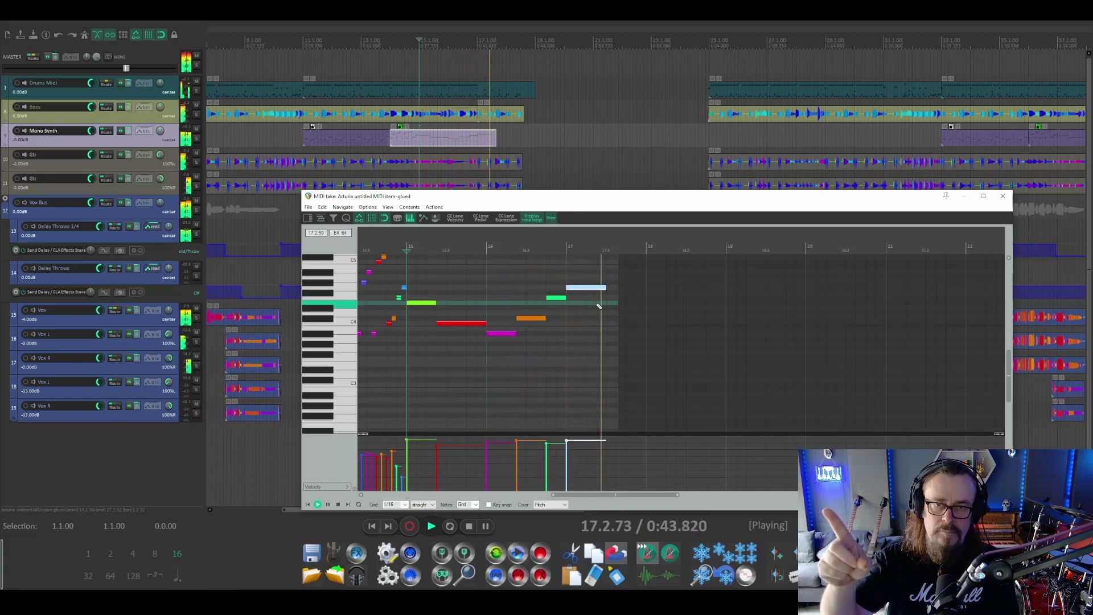
Try lowering the last note of the Mono Synth phrase to C4 and play it back.
{"action": "key", "text": "space"}
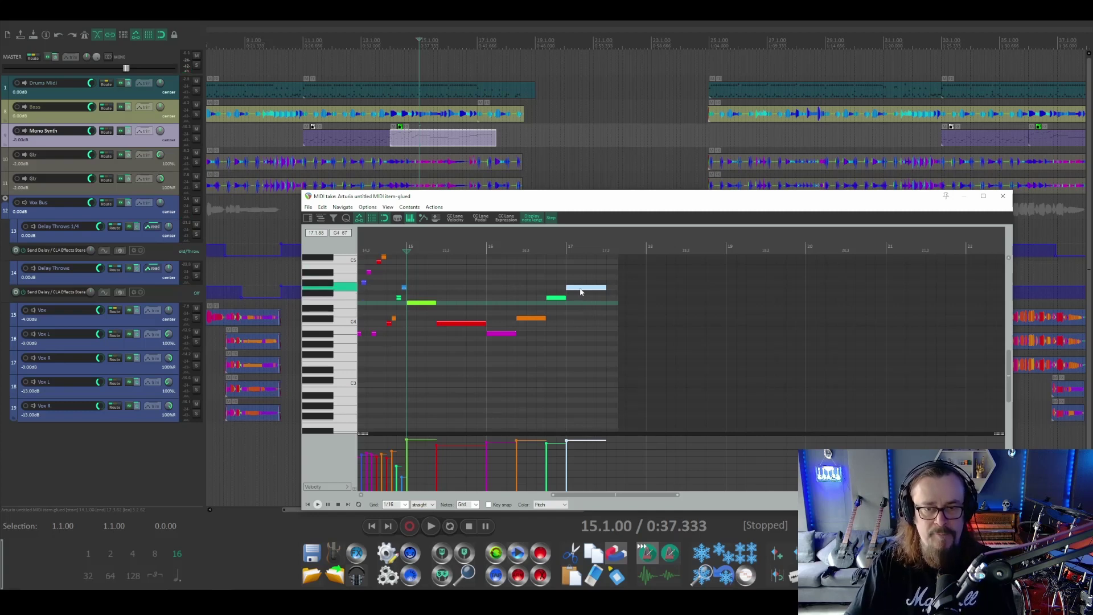
{"action": "left_click_drag", "start_coordinate": [581, 292], "coordinate": [577, 326]}
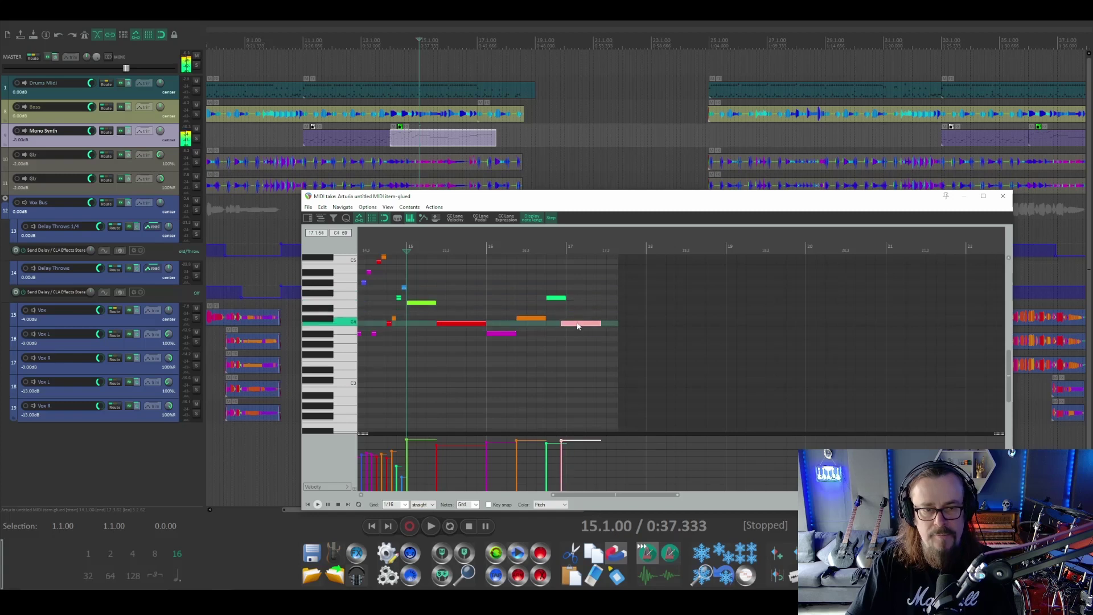
{"action": "key", "text": "space"}
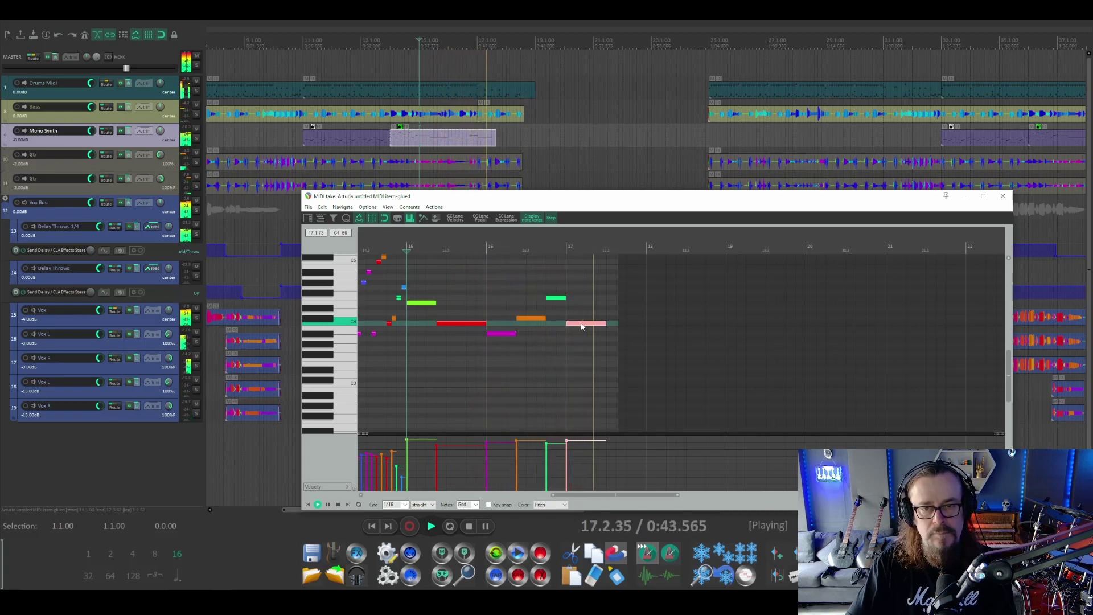
{"action": "key", "text": "space"}
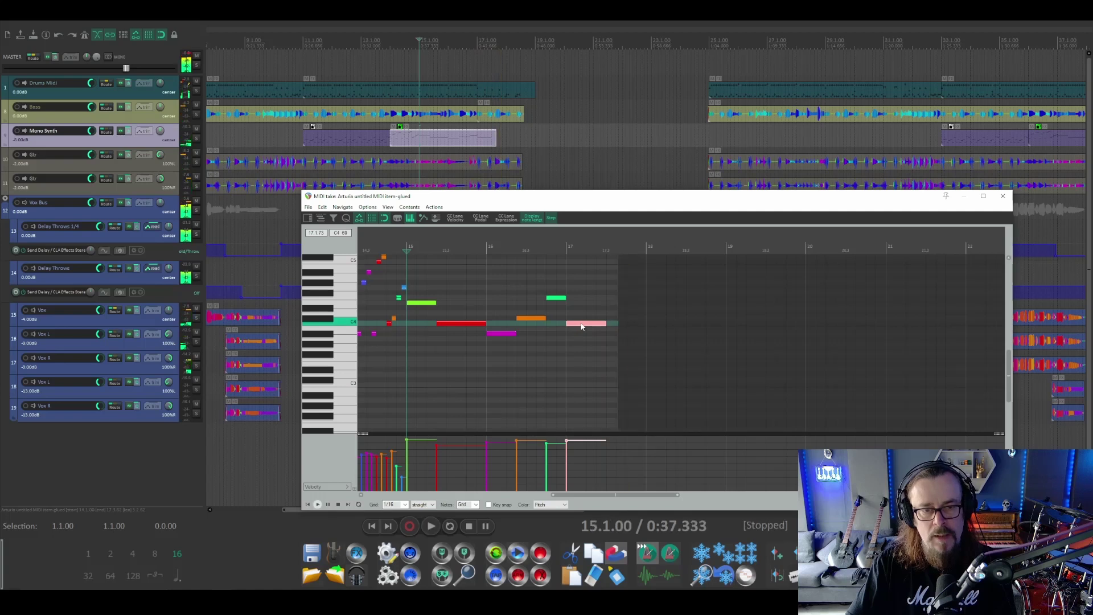
Raise the last note of the Mono Synth phrase to E4 and play it back.
{"action": "left_click_drag", "start_coordinate": [582, 326], "coordinate": [582, 308]}
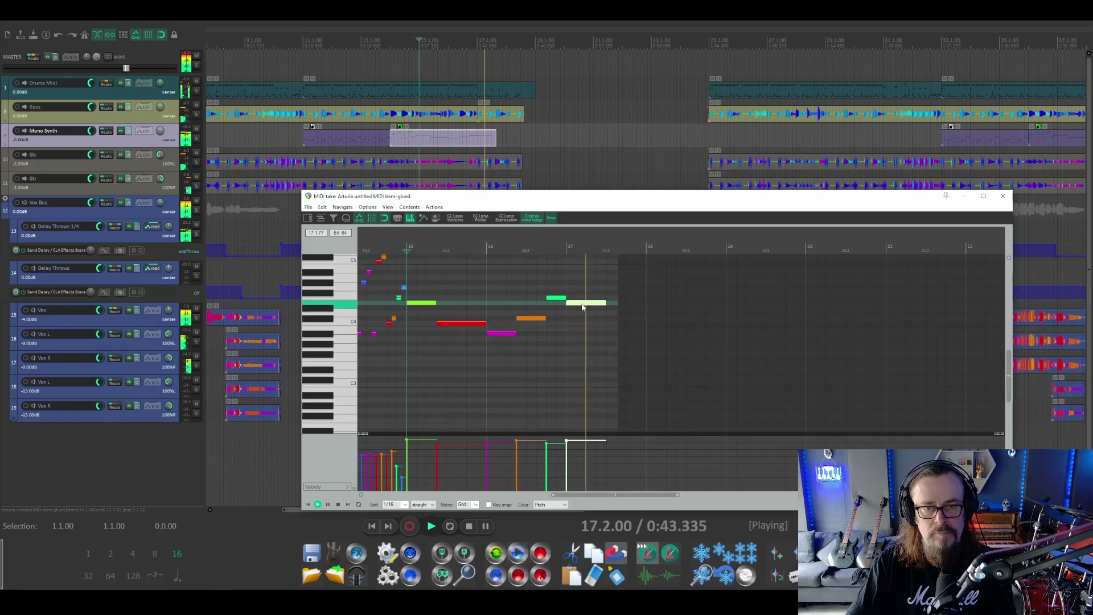
{"action": "key", "text": "space"}
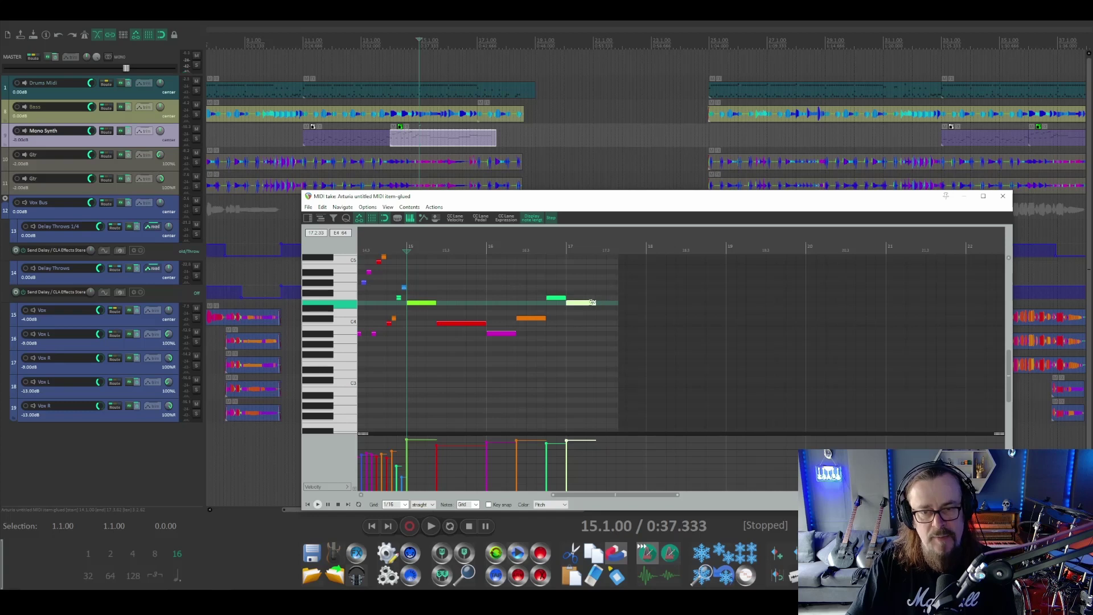
Try ending the synth phrase with a shortened E4 followed by a C4, play it back, and undo the last edit.
{"action": "key", "text": "space"}
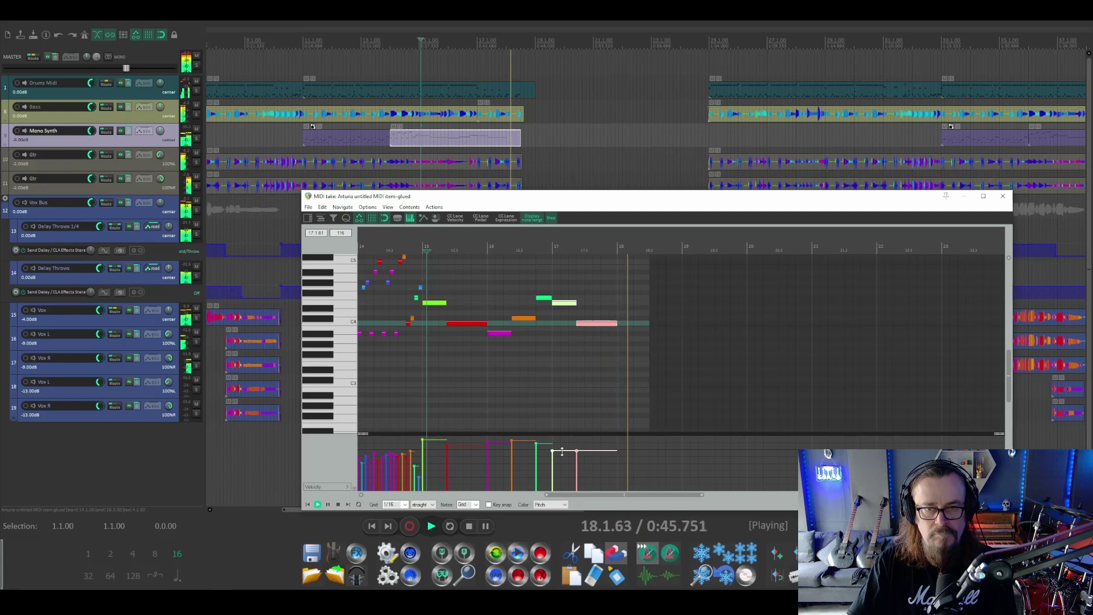
{"action": "key", "text": "space"}
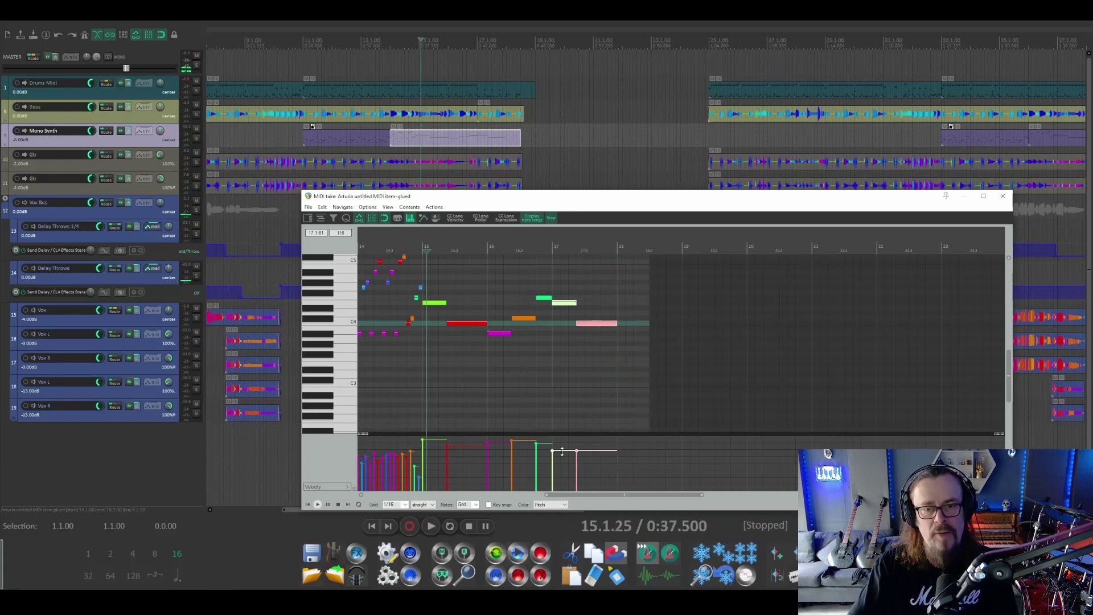
{"action": "key", "text": "ctrl+z"}
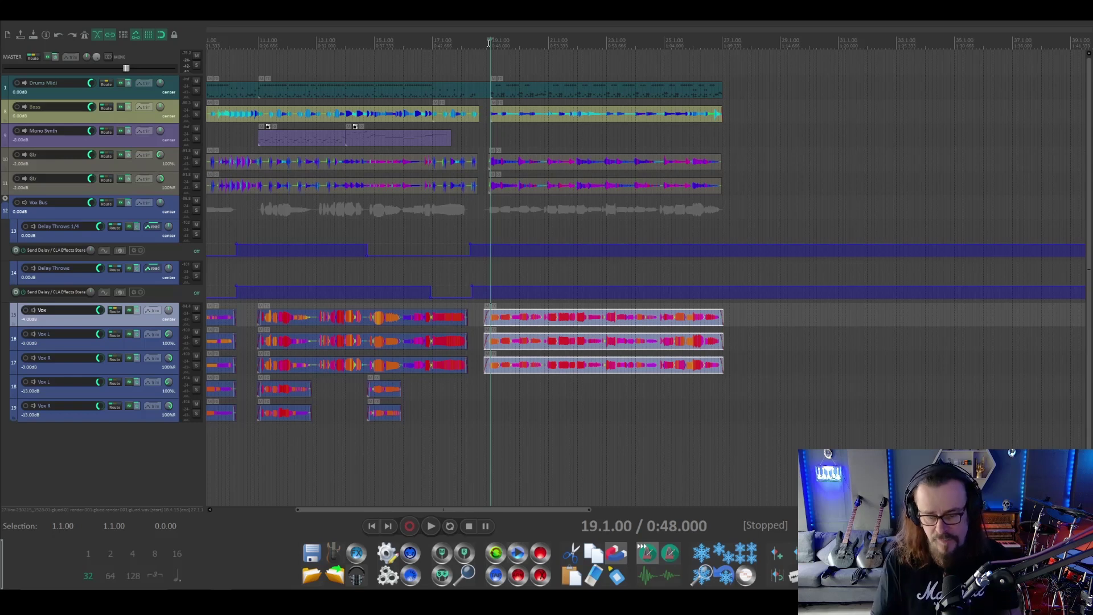
Listen to the arrangement with its vocal layers from bars 19 and 15, and to the Lead guitar section from bar 27.
{"action": "key", "text": "space"}
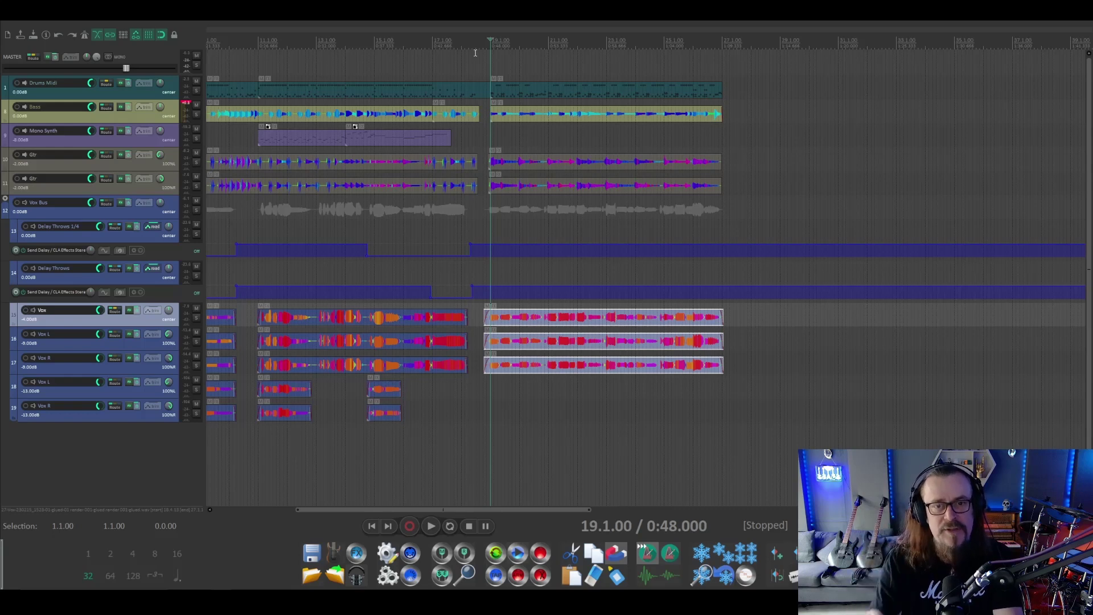
{"action": "key", "text": "space"}
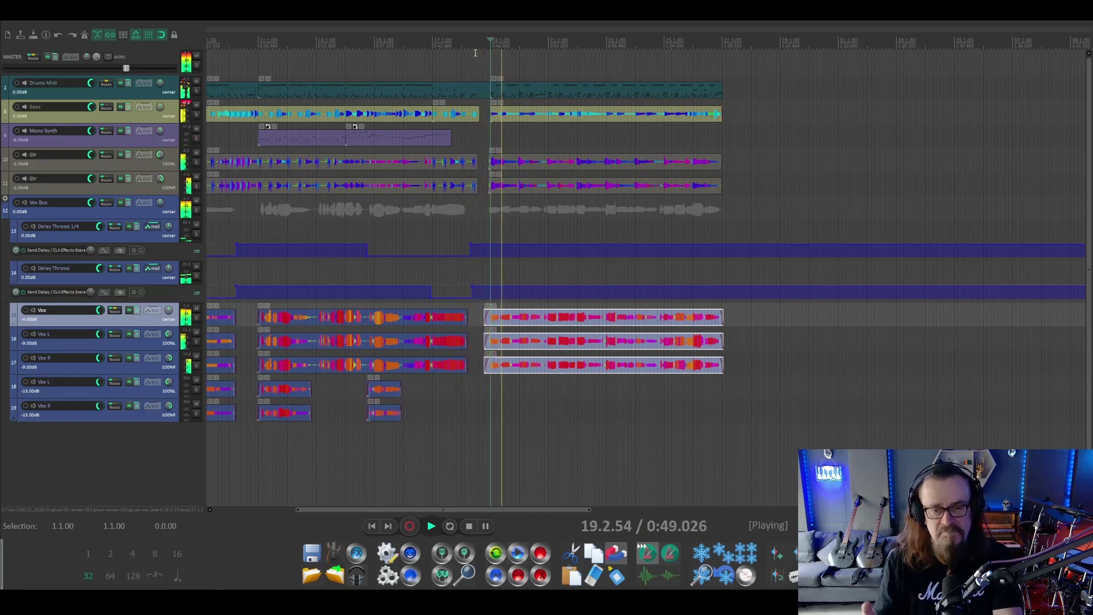
{"action": "key", "text": "space"}
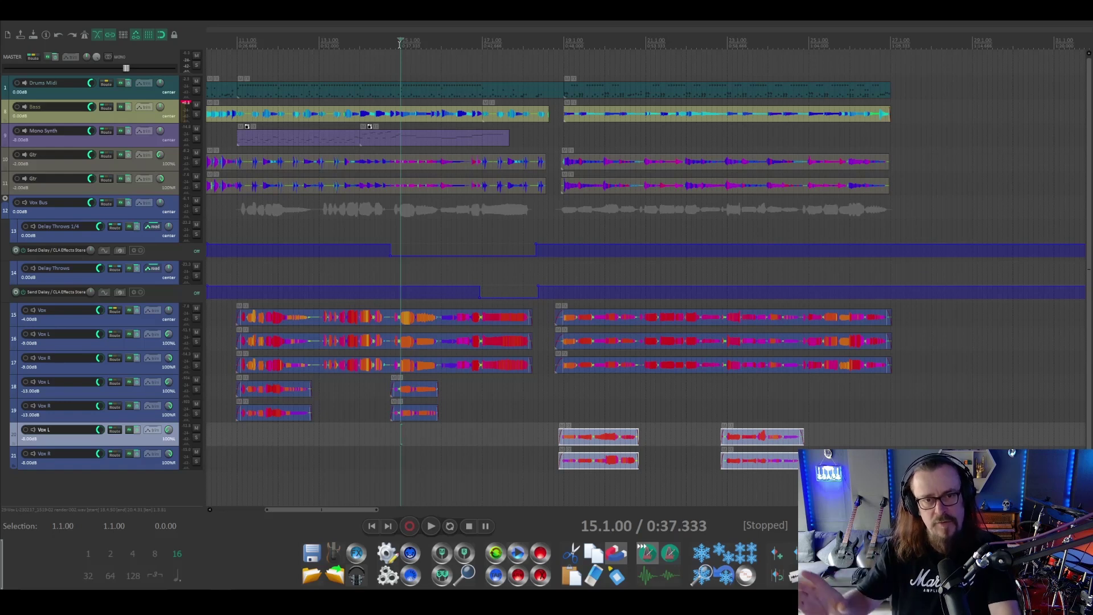
{"action": "key", "text": "space"}
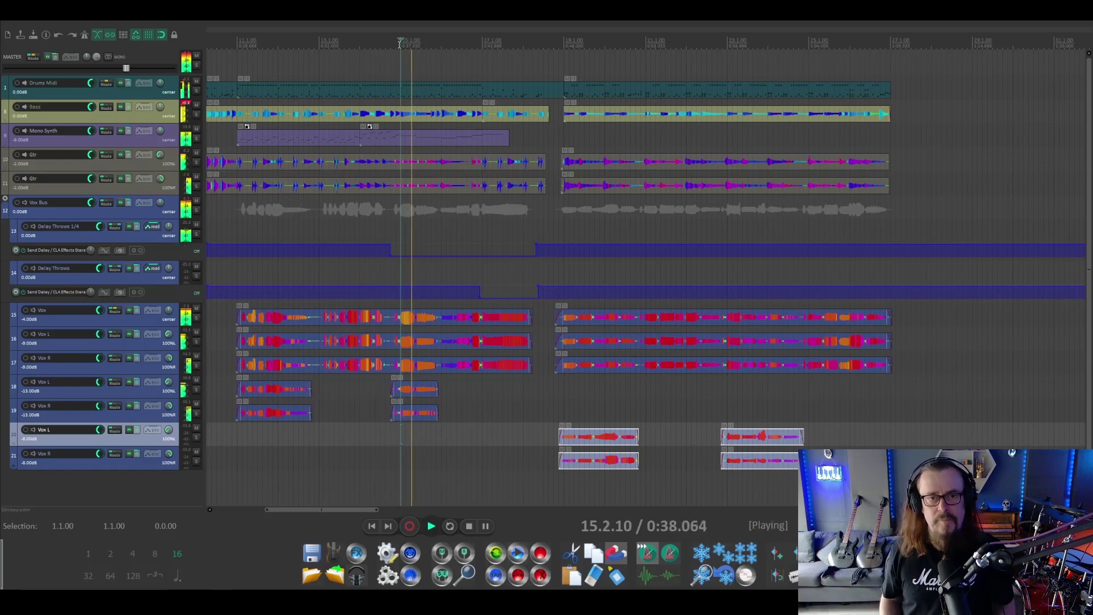
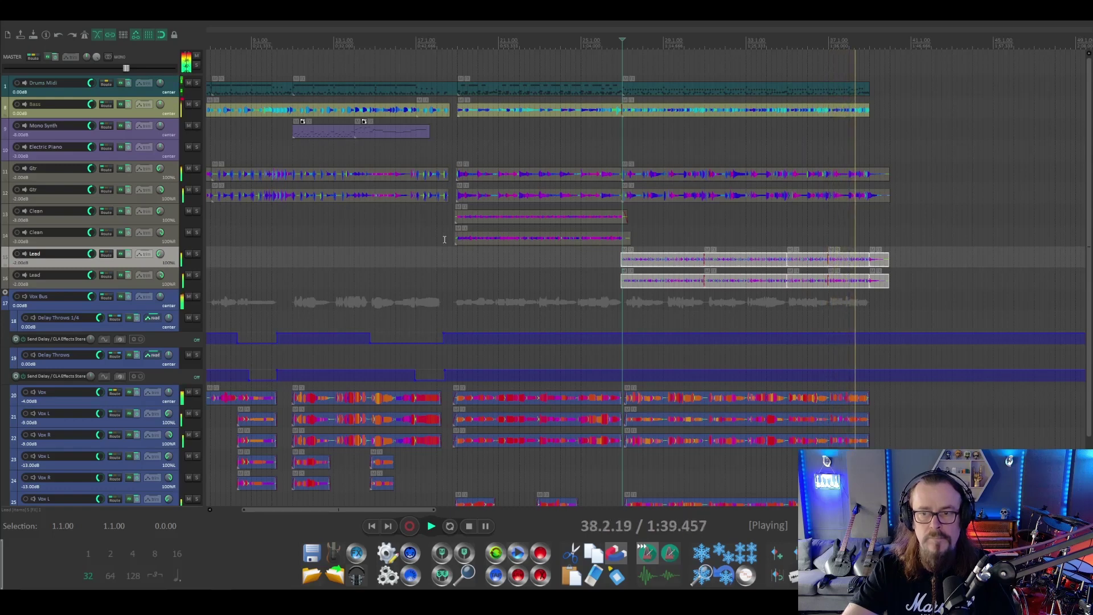
{"action": "key", "text": "space"}
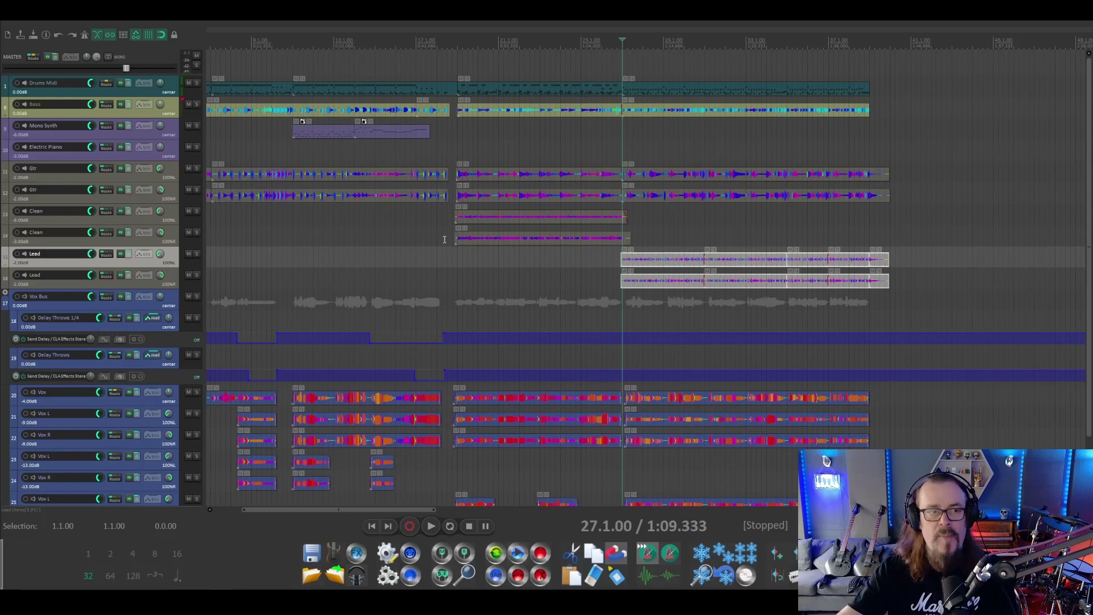
Arm the Electric Piano track for recording, add a MIDI item on it starting at bar 27, and open the item for note editing.
{"action": "left_click", "coordinate": [131, 152]}
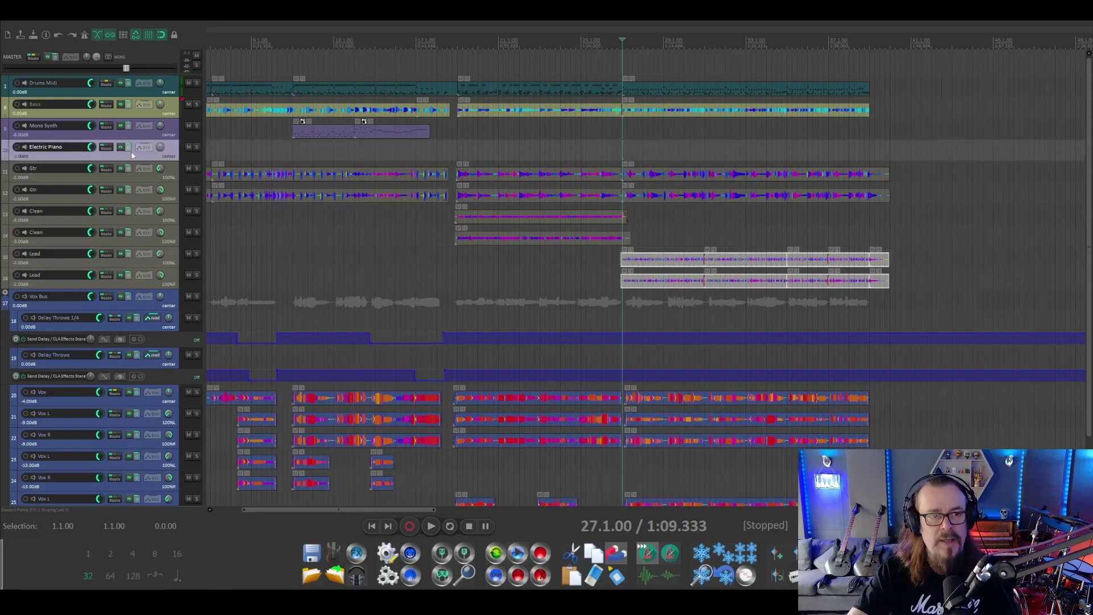
{"action": "left_click", "coordinate": [17, 147]}
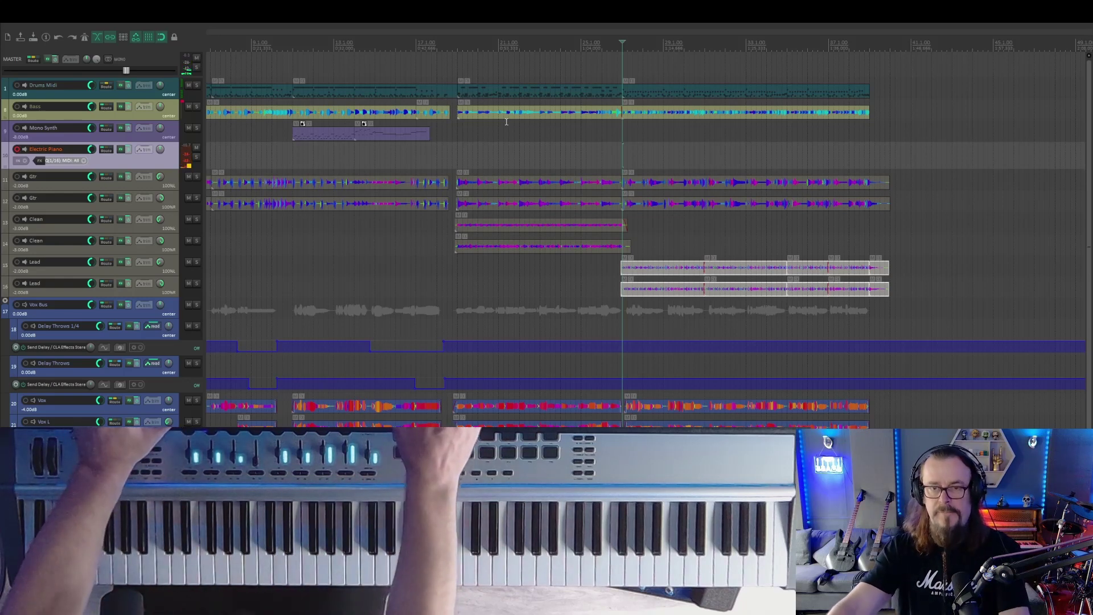
{"action": "key", "text": "ctrl+v"}
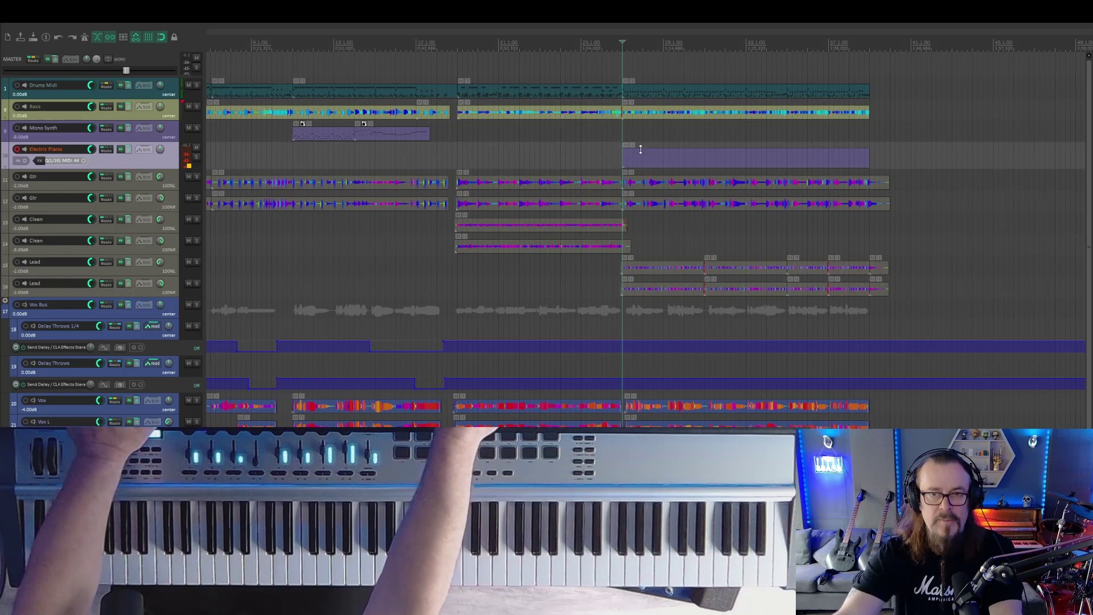
{"action": "double_click", "coordinate": [628, 165]}
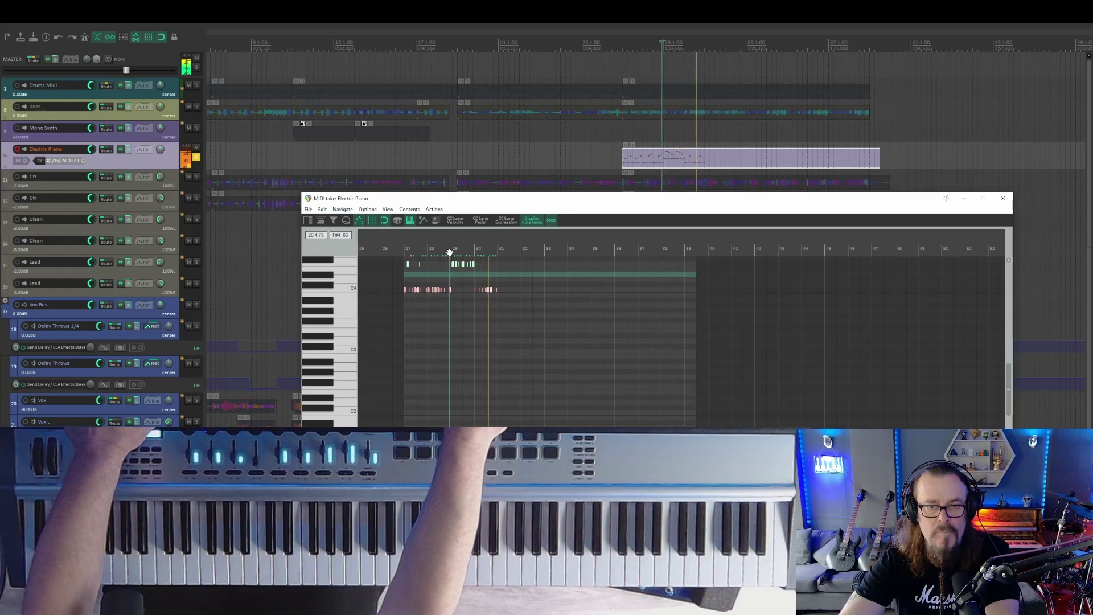
Close the Electric Piano note editor and play the full mix with the piano part from around bar 29.
{"action": "key", "text": "space"}
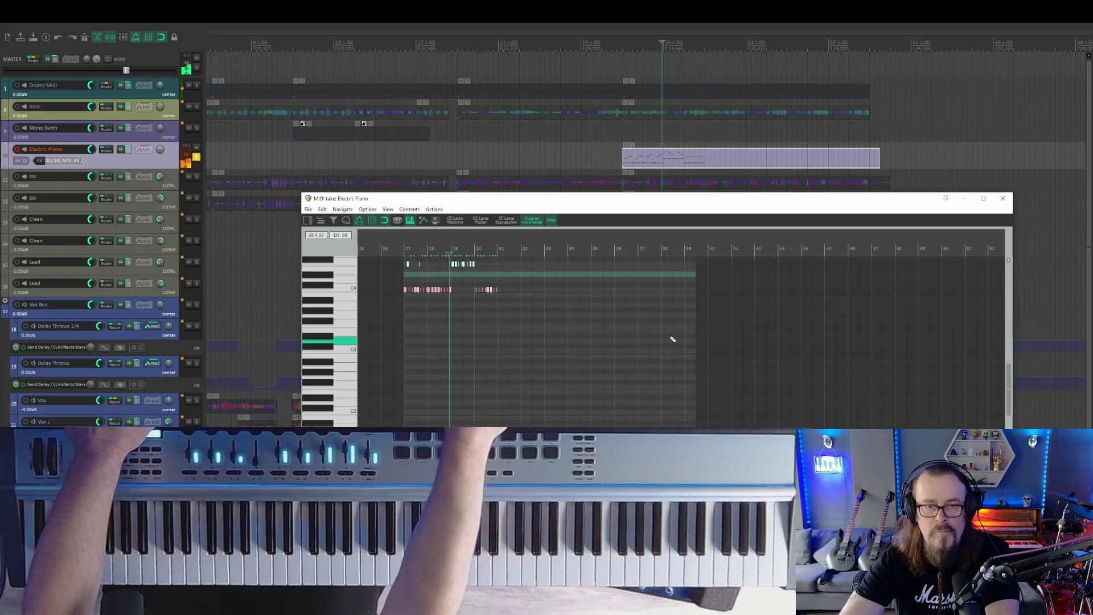
{"action": "key", "text": "Escape"}
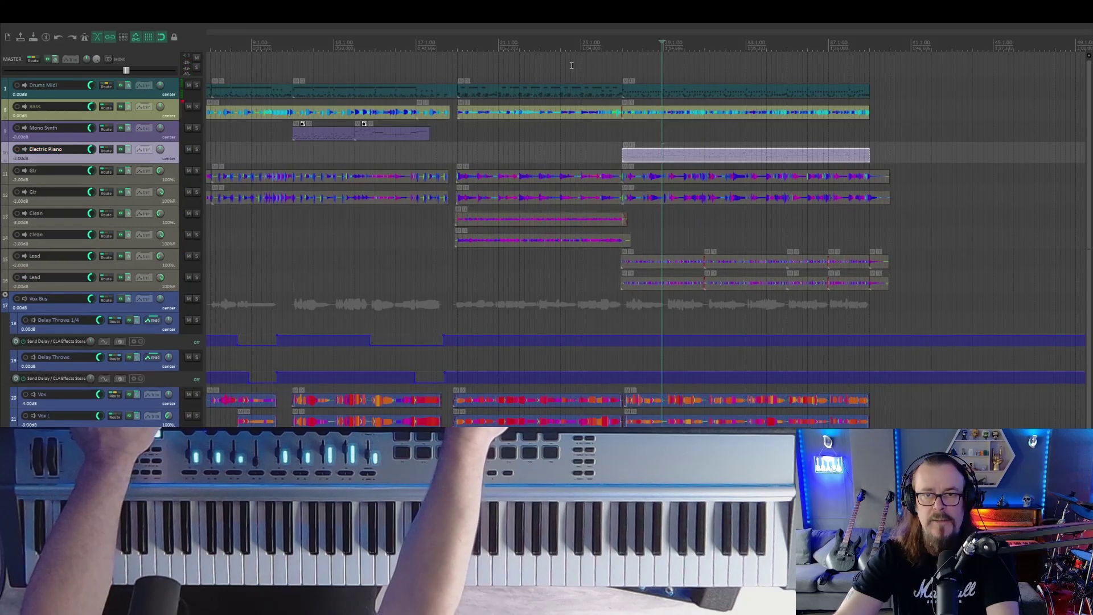
{"action": "key", "text": "space"}
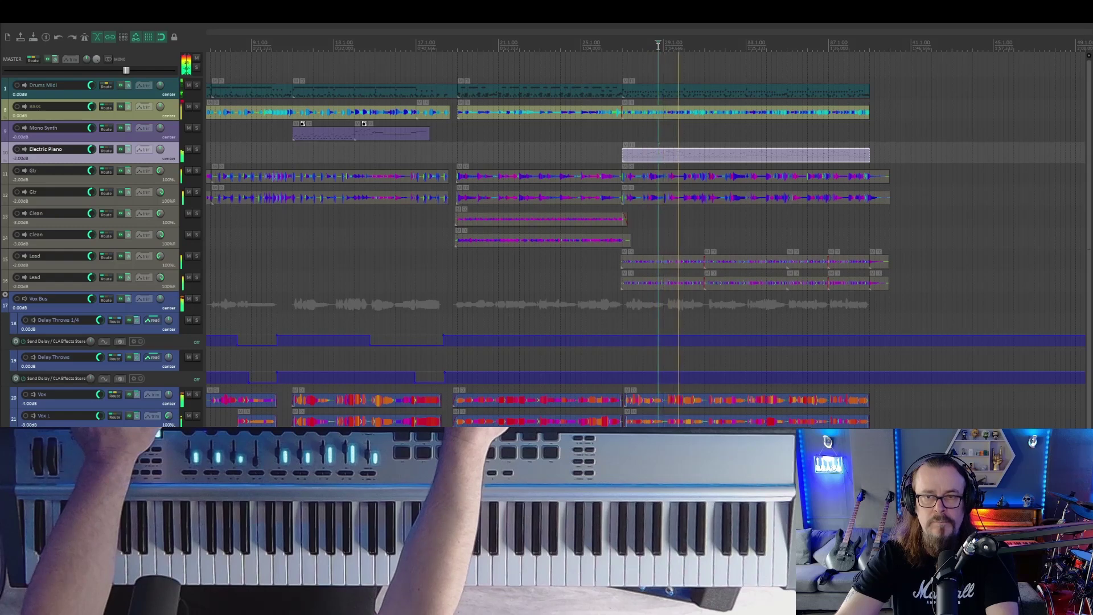
{"action": "key", "text": "space"}
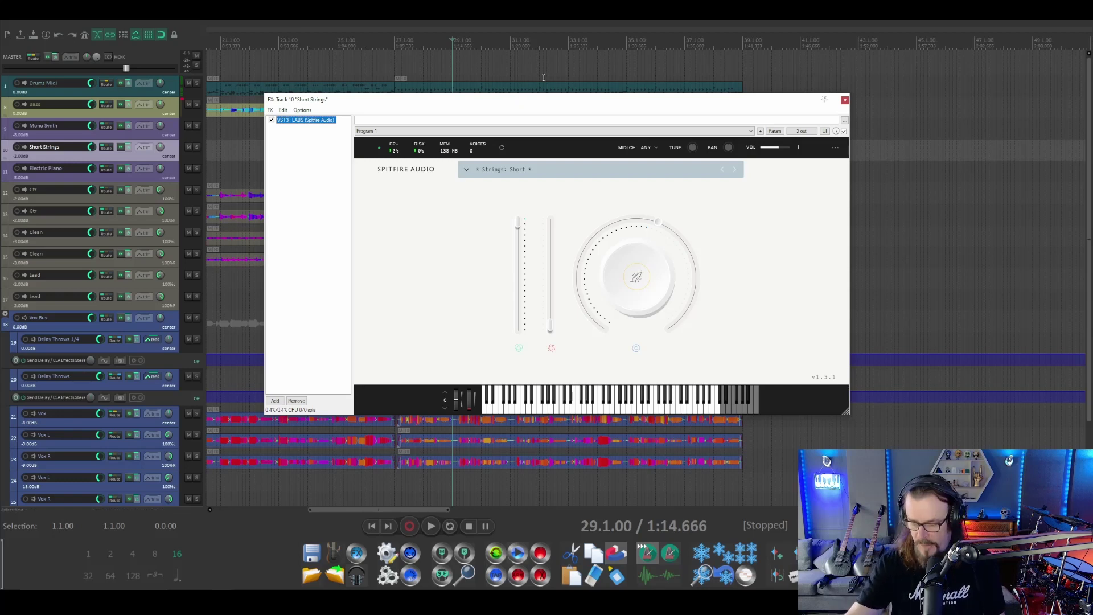
Arm the Short Strings track, close its LABS instrument window, and copy the Electric Piano MIDI item onto the track at bar 27.
{"action": "left_click", "coordinate": [17, 148]}
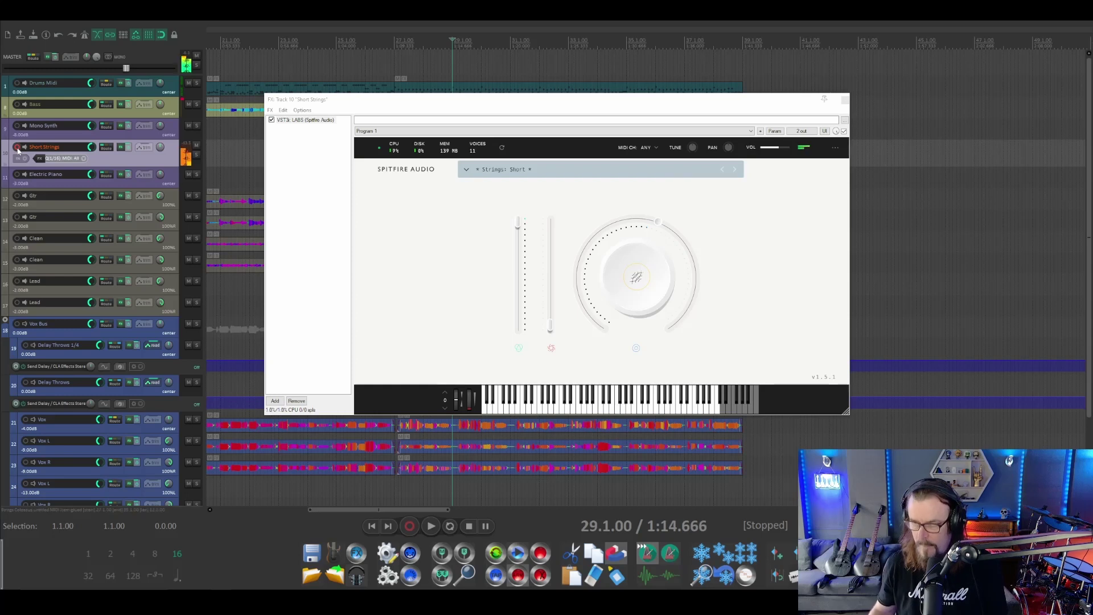
{"action": "left_click", "coordinate": [844, 100]}
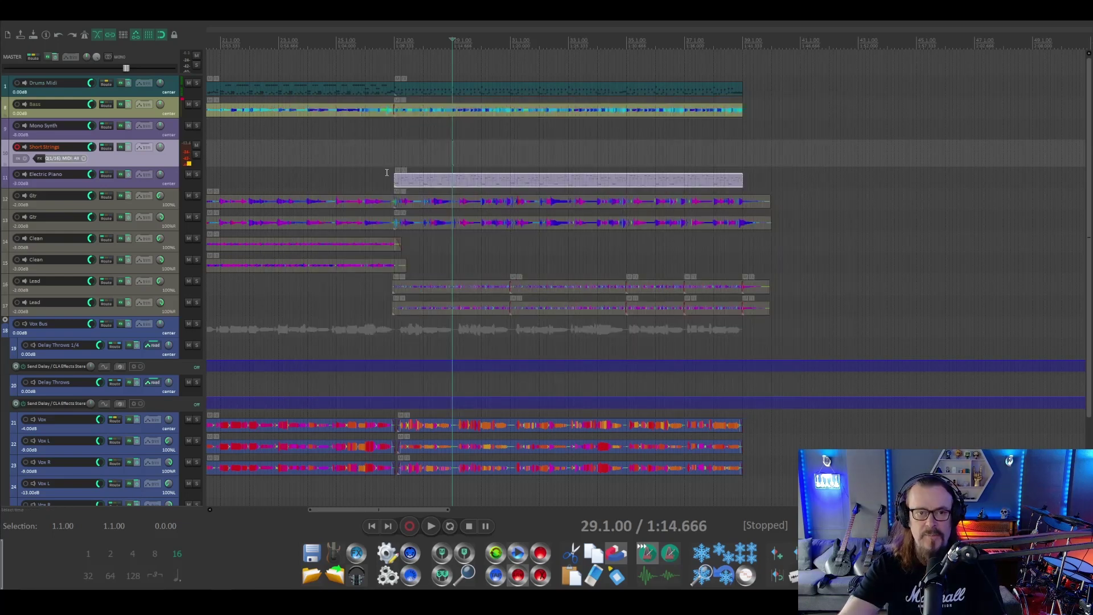
{"action": "left_click_drag", "start_coordinate": [415, 184], "coordinate": [415, 157]}
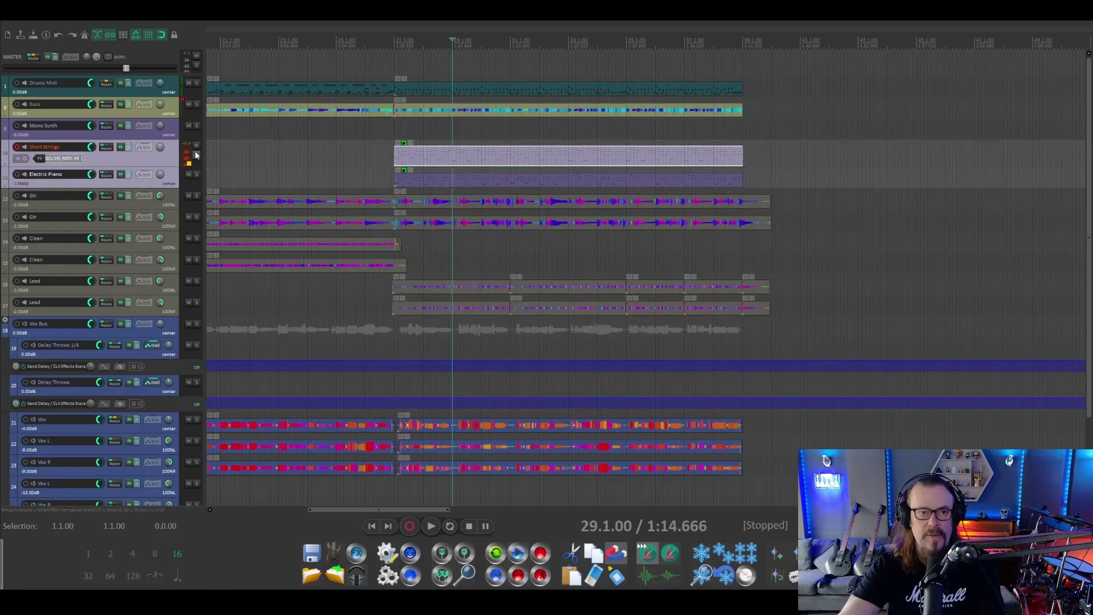
Audition the Short Strings and Electric Piano in solo from bar 29, and add both Lead tracks to the solo.
{"action": "left_click_drag", "start_coordinate": [196, 155], "coordinate": [199, 181]}
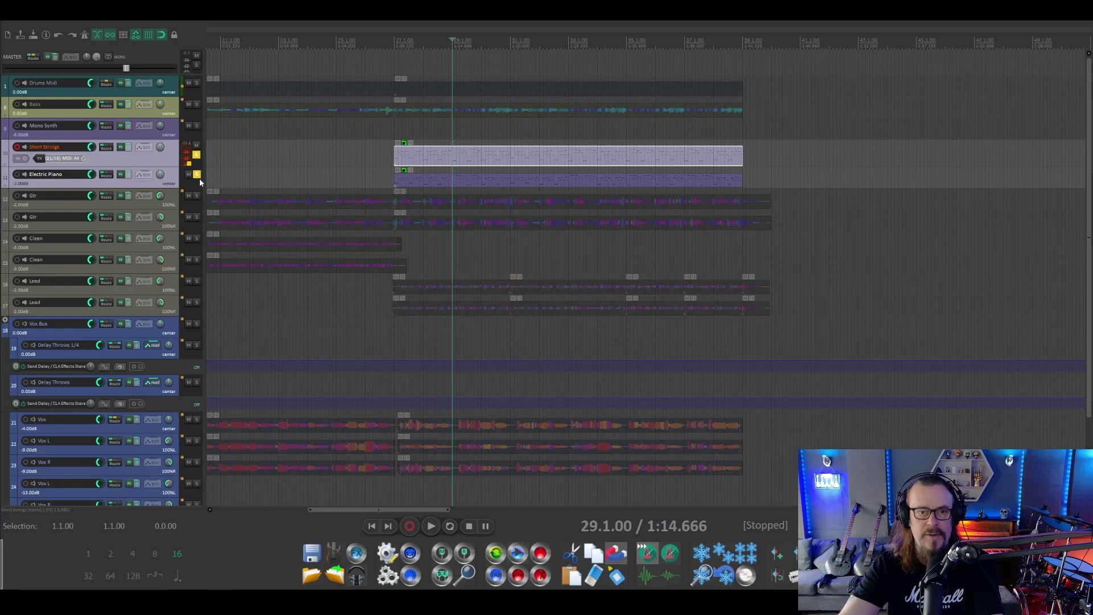
{"action": "key", "text": "space"}
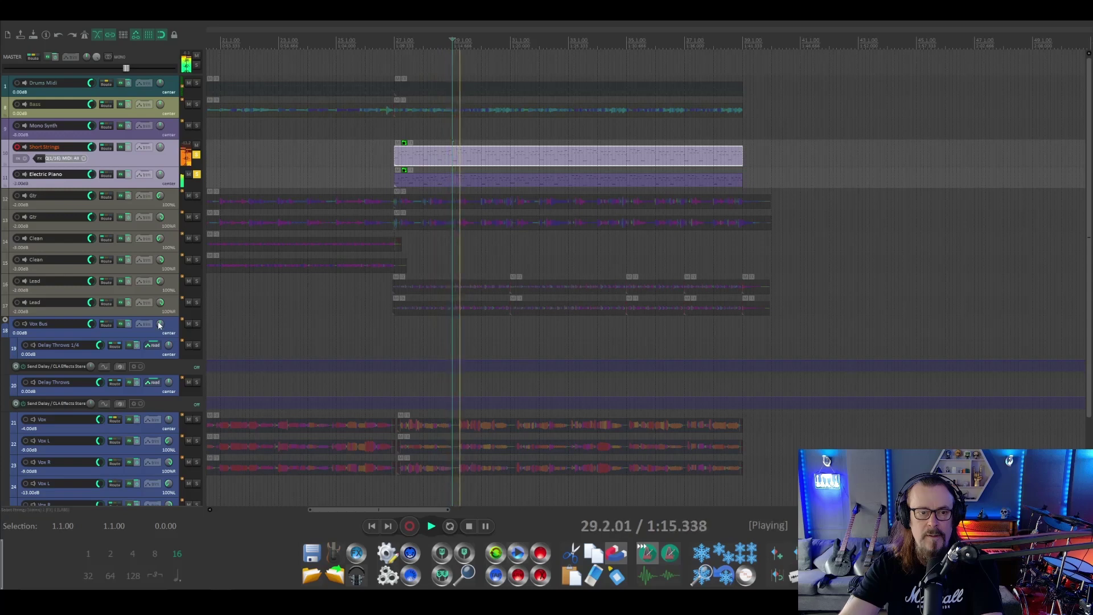
{"action": "left_click", "coordinate": [196, 282]}
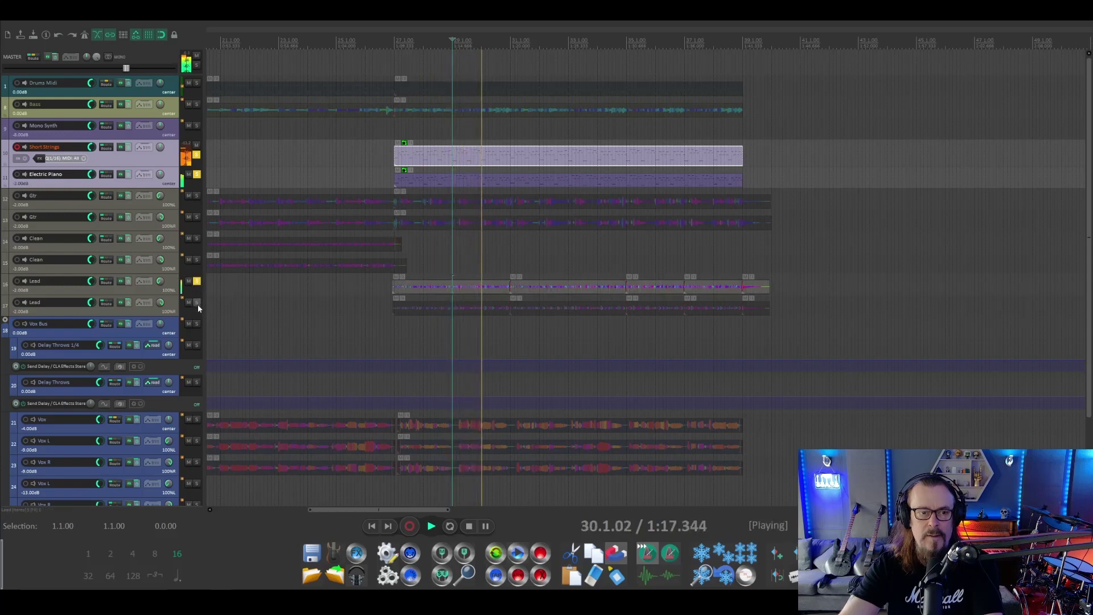
{"action": "left_click", "coordinate": [197, 305]}
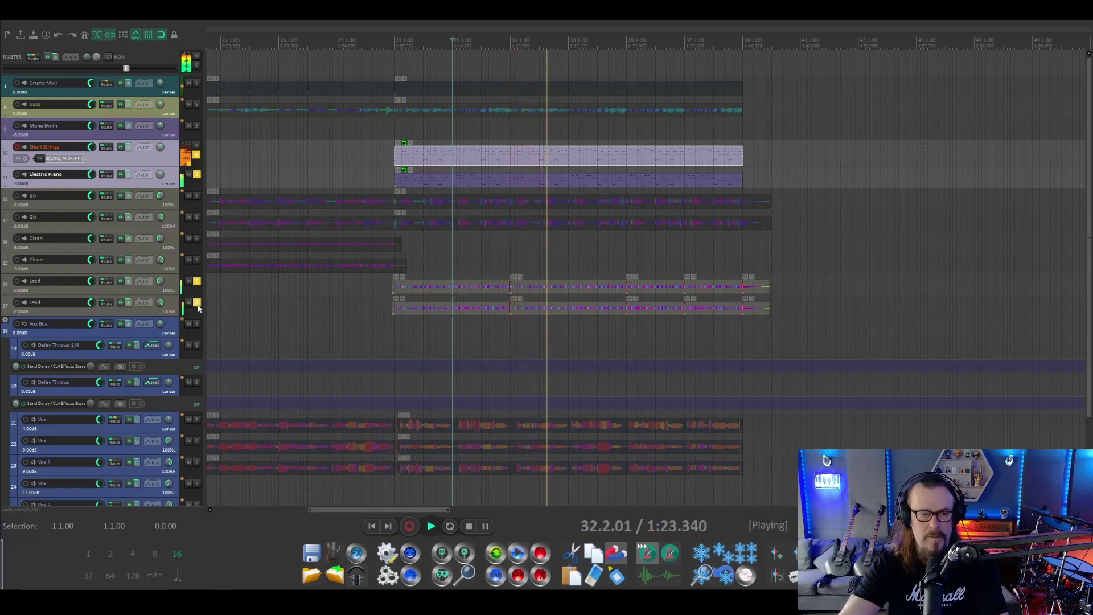
Clear all track solos, disarm the Short Strings track, and play the full mix through to about bar 39.
{"action": "left_click", "coordinate": [197, 305]}
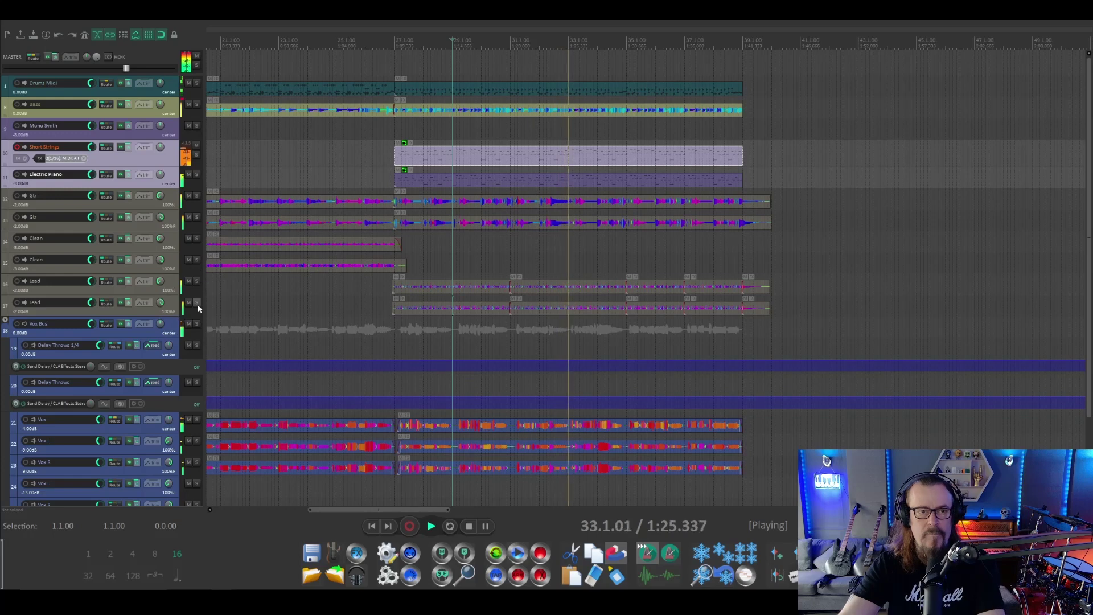
{"action": "left_click", "coordinate": [17, 148]}
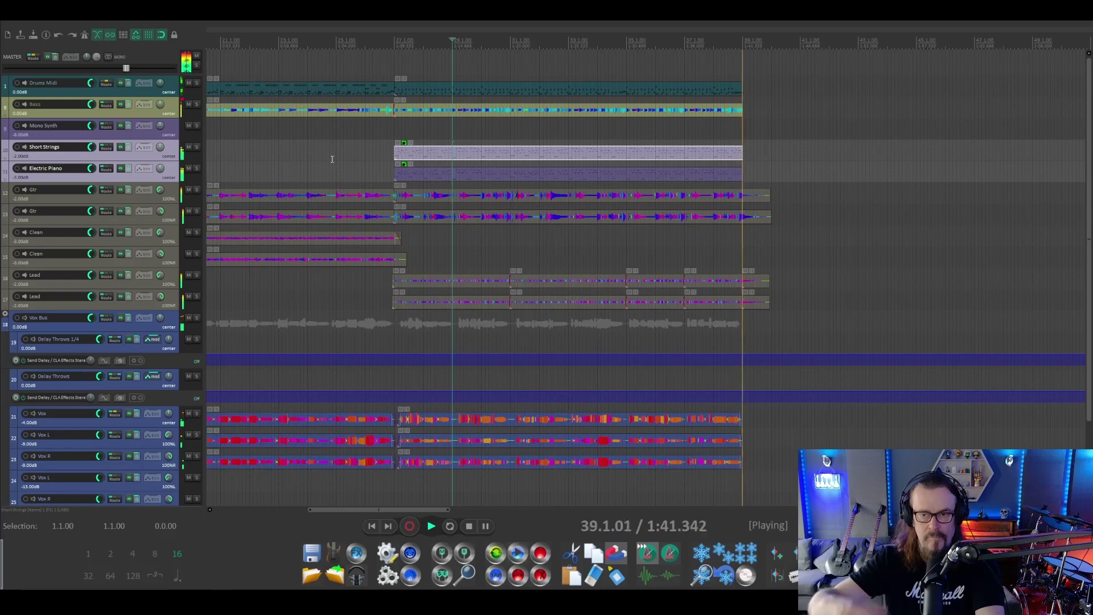
{"action": "key", "text": "space"}
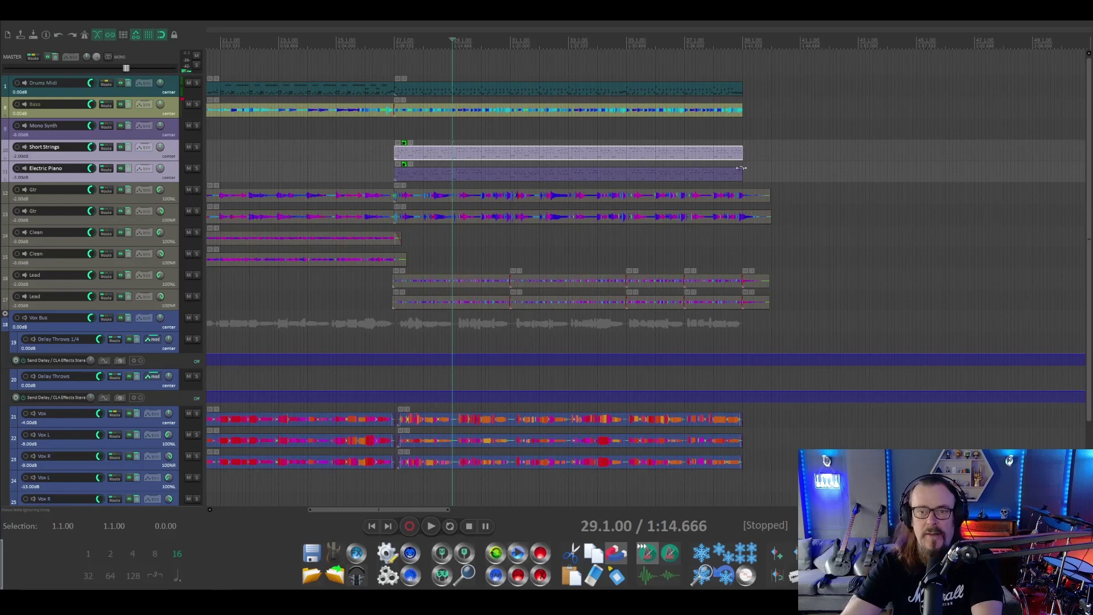
Copy all items of the sections from bars 19 to 39 to bar 72, following the second verse and chorus block.
{"action": "scroll", "coordinate": [608, 50], "scroll_direction": "down", "scroll_amount": 5}
{"action": "left_click", "coordinate": [613, 42]}
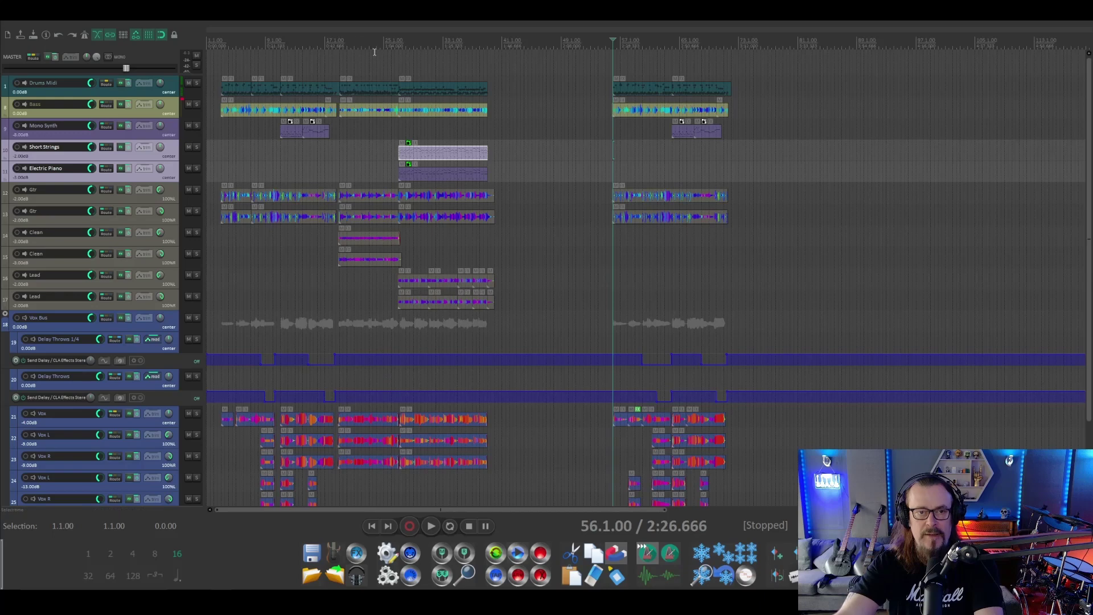
{"action": "left_click_drag", "start_coordinate": [360, 64], "coordinate": [567, 36]}
{"action": "left_click_drag", "start_coordinate": [398, 75], "coordinate": [439, 90]}
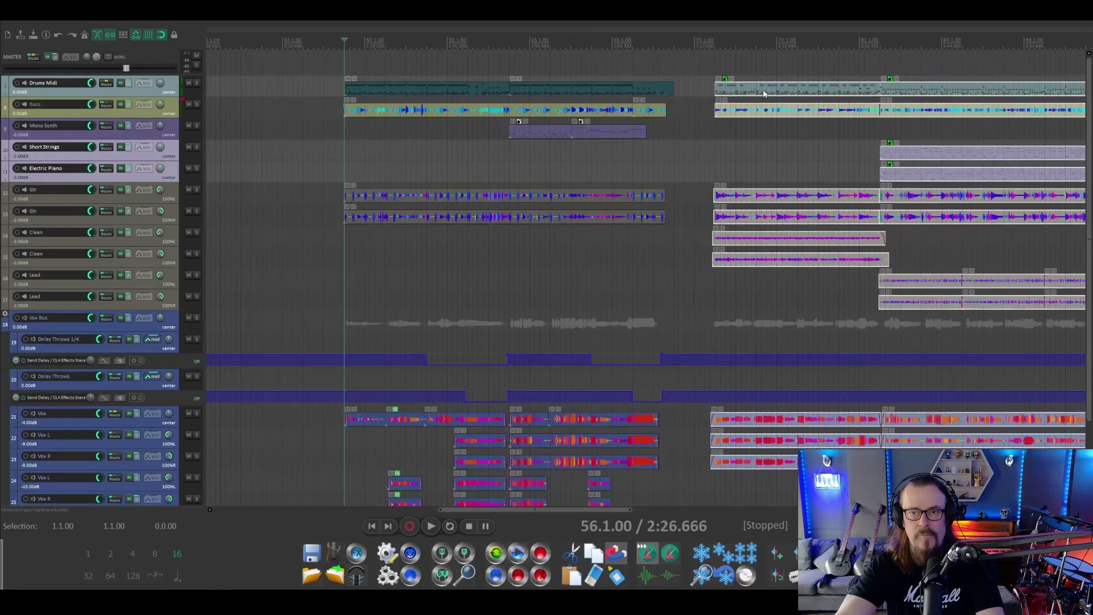
Play the transition into the copied sections from bar 68.
{"action": "left_click", "coordinate": [440, 89]}
{"action": "key", "text": "space"}
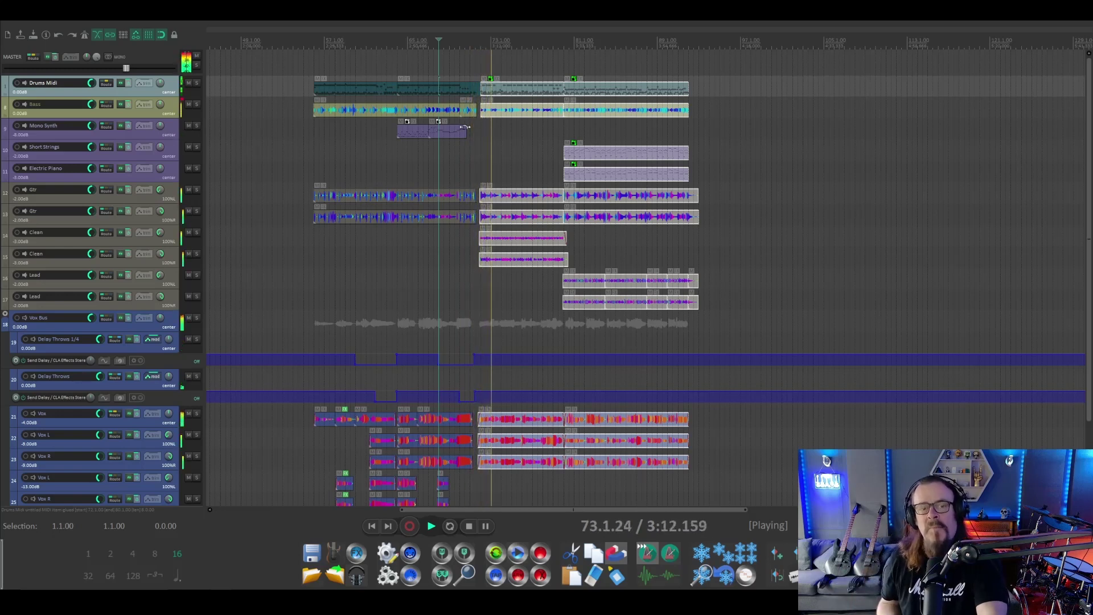
{"action": "key", "text": "space"}
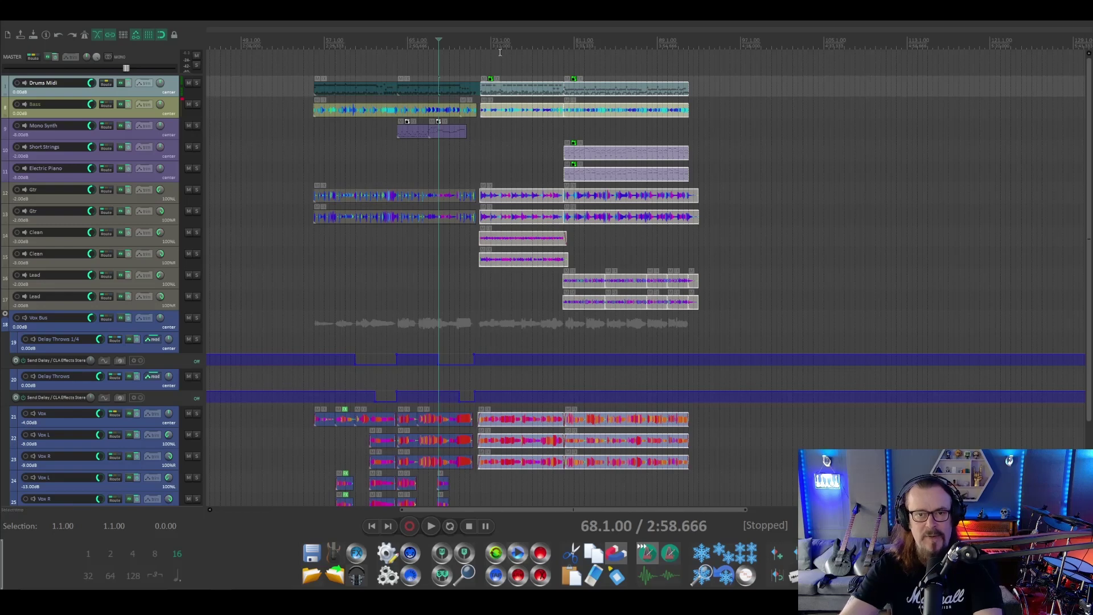
Delete the first copied section, from about bar 72 to bar 80, on all tracks.
{"action": "left_click_drag", "start_coordinate": [503, 66], "coordinate": [487, 499]}
{"action": "key", "text": "Delete"}
{"action": "key", "text": "Delete"}
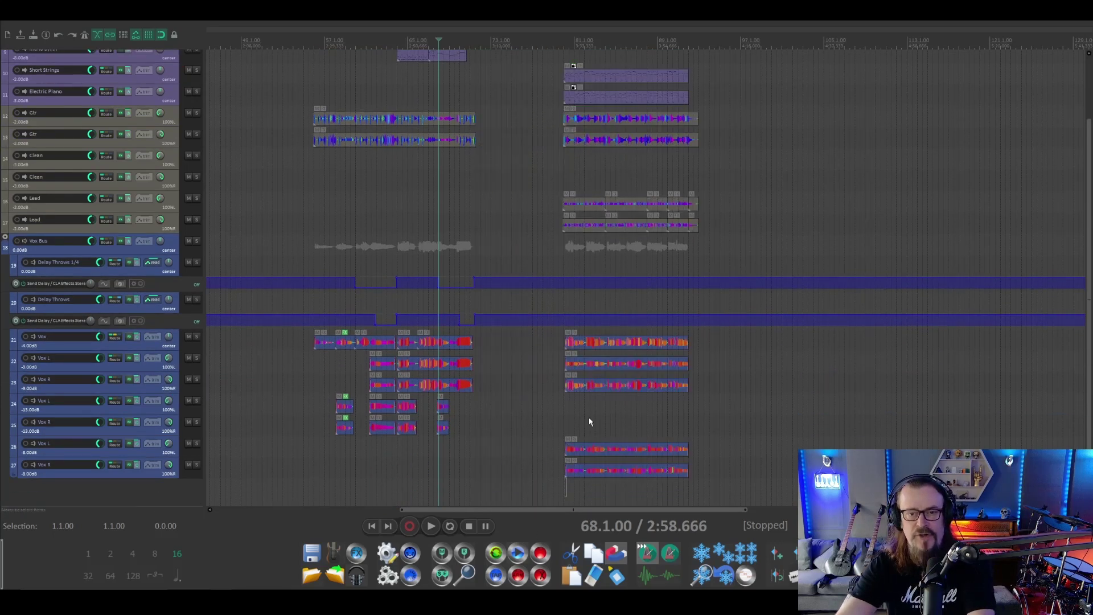
Move all items of the remaining copied section earlier so that it starts at bar 72.
{"action": "left_click_drag", "start_coordinate": [566, 497], "coordinate": [800, 50]}
{"action": "scroll", "coordinate": [627, 97], "scroll_direction": "up", "scroll_amount": 8}
{"action": "left_click_drag", "start_coordinate": [624, 96], "coordinate": [563, 95]}
Play the transition from bar 68 into the moved section to check how it follows the chorus.
{"action": "scroll", "coordinate": [518, 34], "scroll_direction": "down", "scroll_amount": 8}
{"action": "key", "text": "space"}
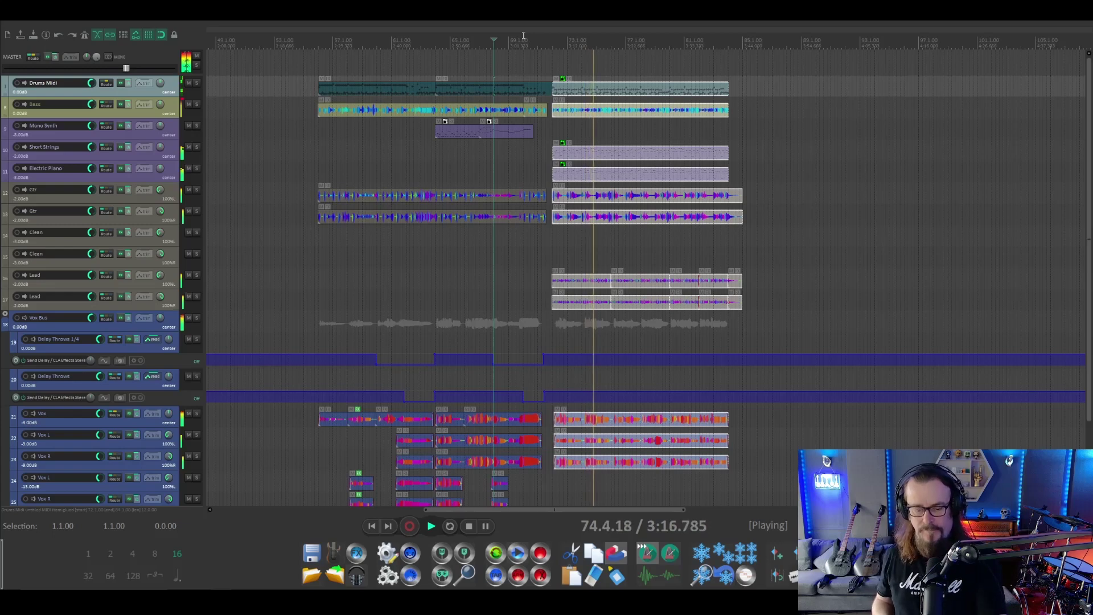
{"action": "key", "text": "space"}
{"action": "left_click", "coordinate": [11, 12]}
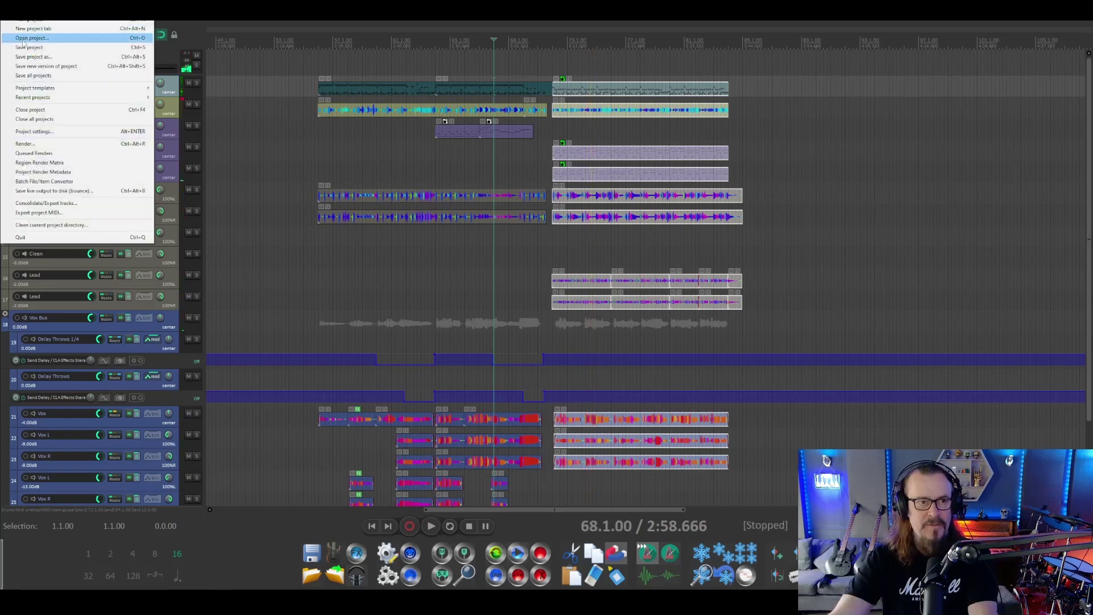
{"action": "key", "text": "Escape"}
Show the mixer, play the arrangement from bar 3 to about bar 39, and continue playback from bar 56.
{"action": "scroll", "coordinate": [687, 249], "scroll_direction": "down", "scroll_amount": 3}
{"action": "scroll", "coordinate": [686, 248], "scroll_direction": "down", "scroll_amount": 2}
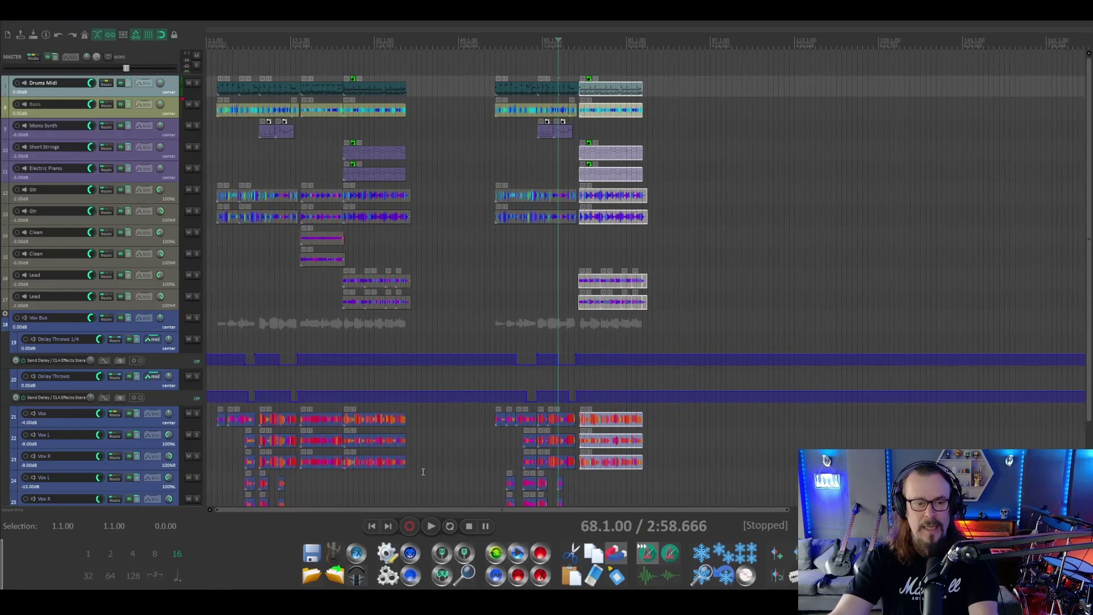
{"action": "left_click", "coordinate": [217, 45]}
{"action": "key", "text": "ctrl+m"}
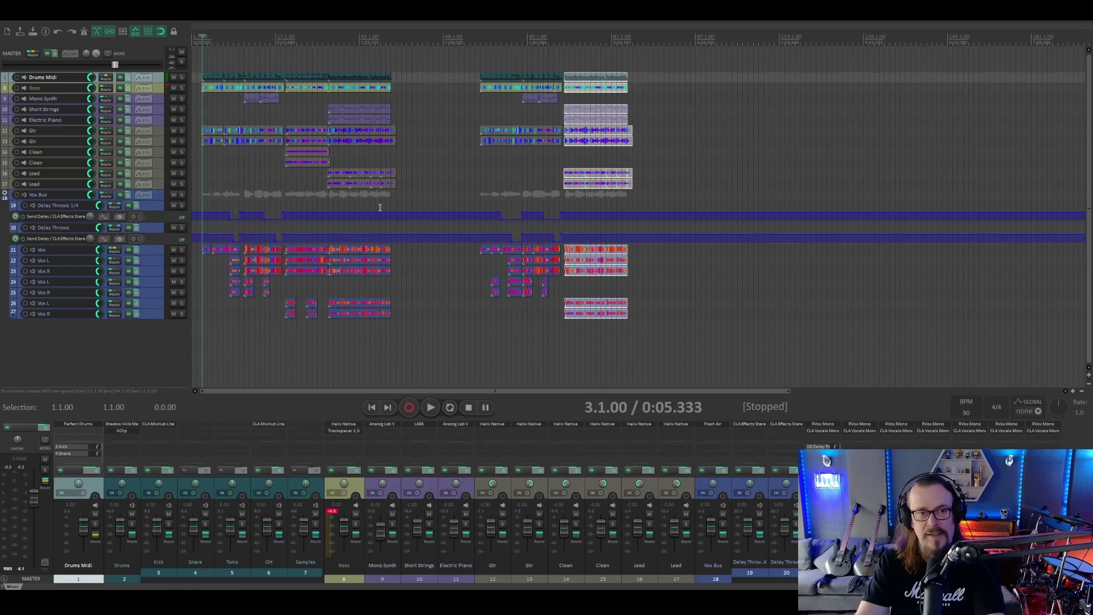
{"action": "key", "text": "space"}
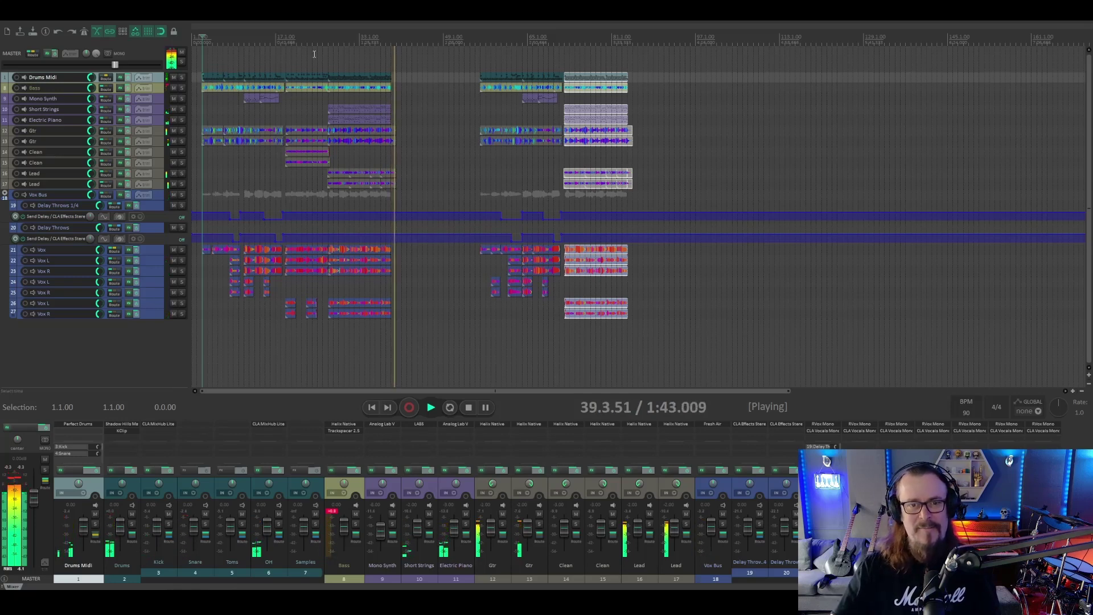
{"action": "left_click", "coordinate": [478, 41]}
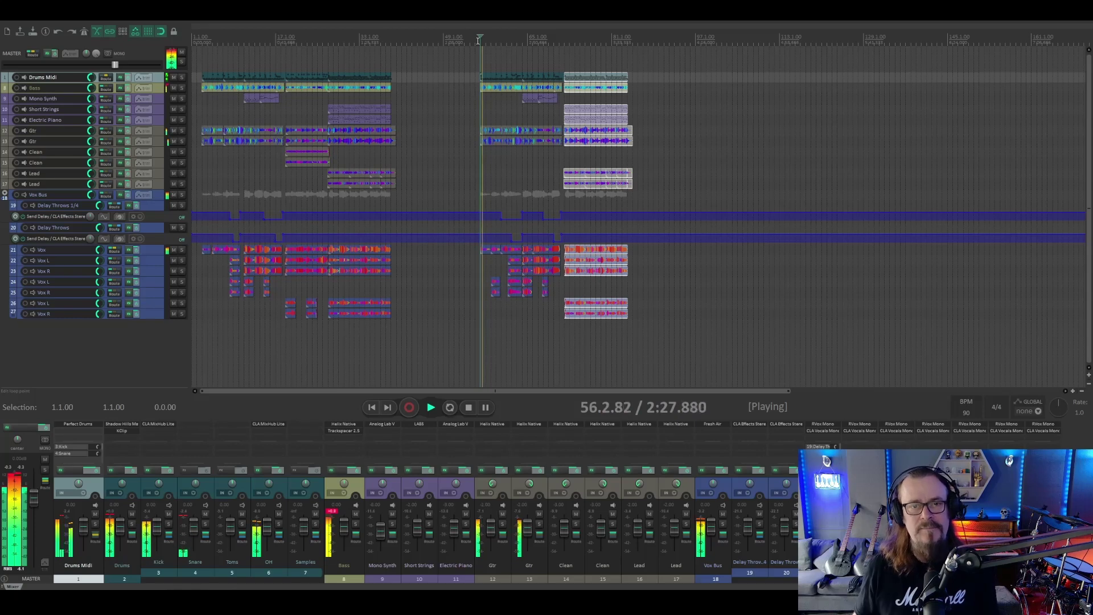